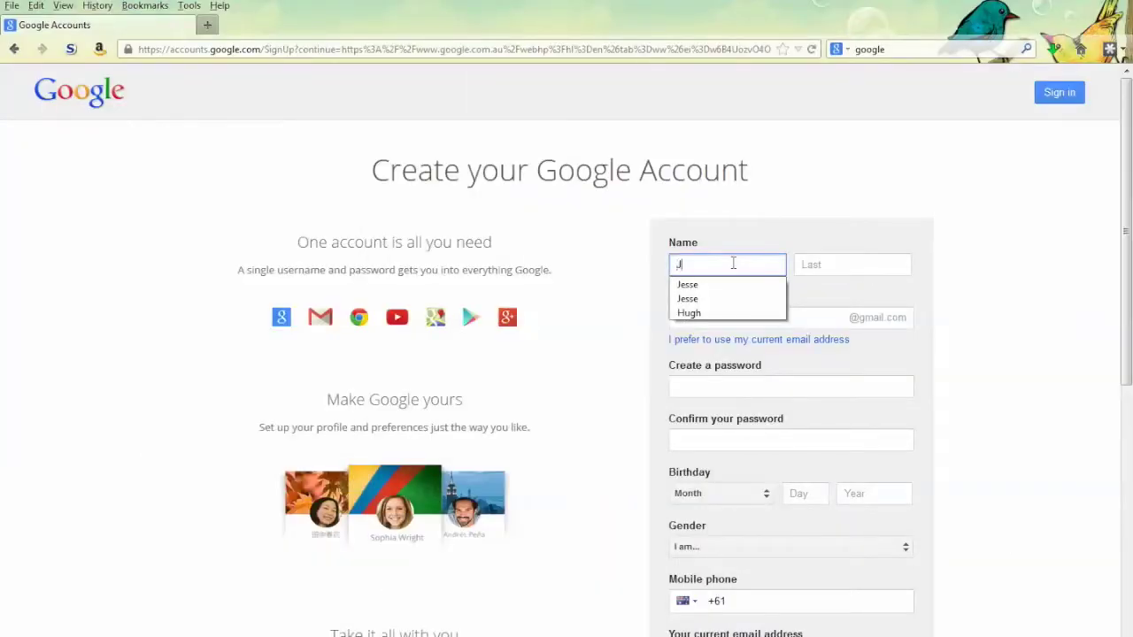
Enter the first name, last name and a username on the Google sign-up form
key(Tab)
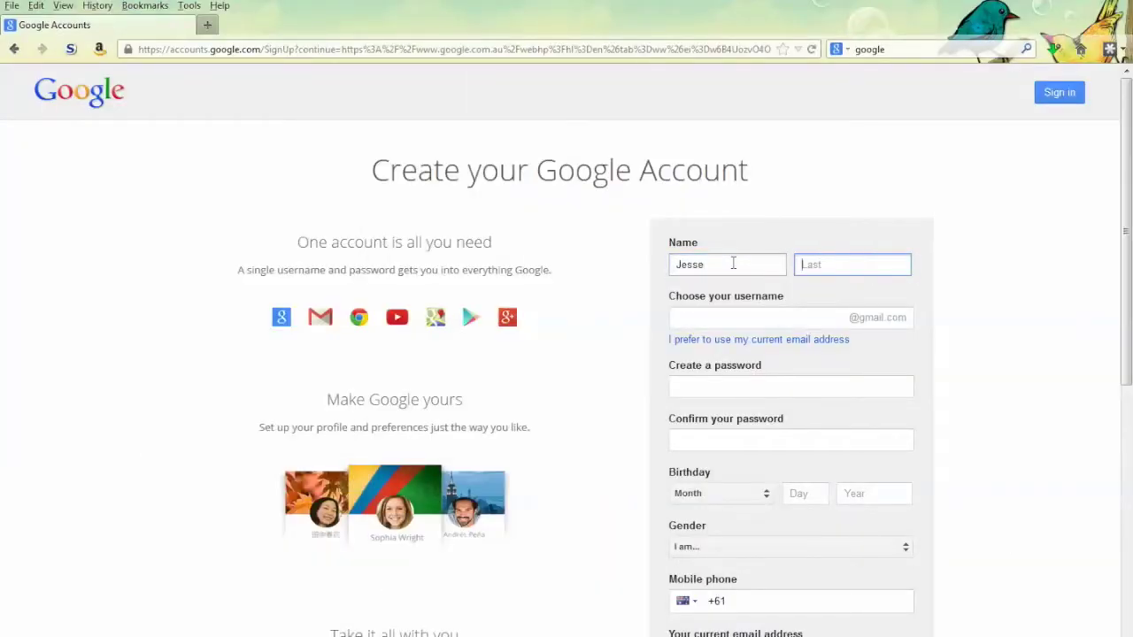
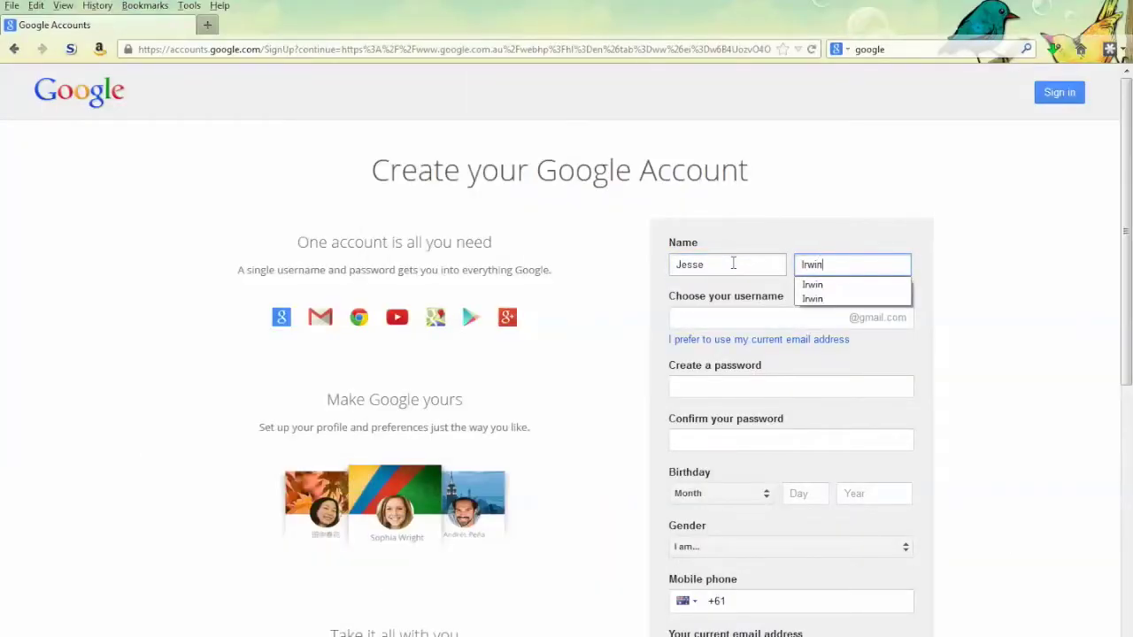
key(Tab)
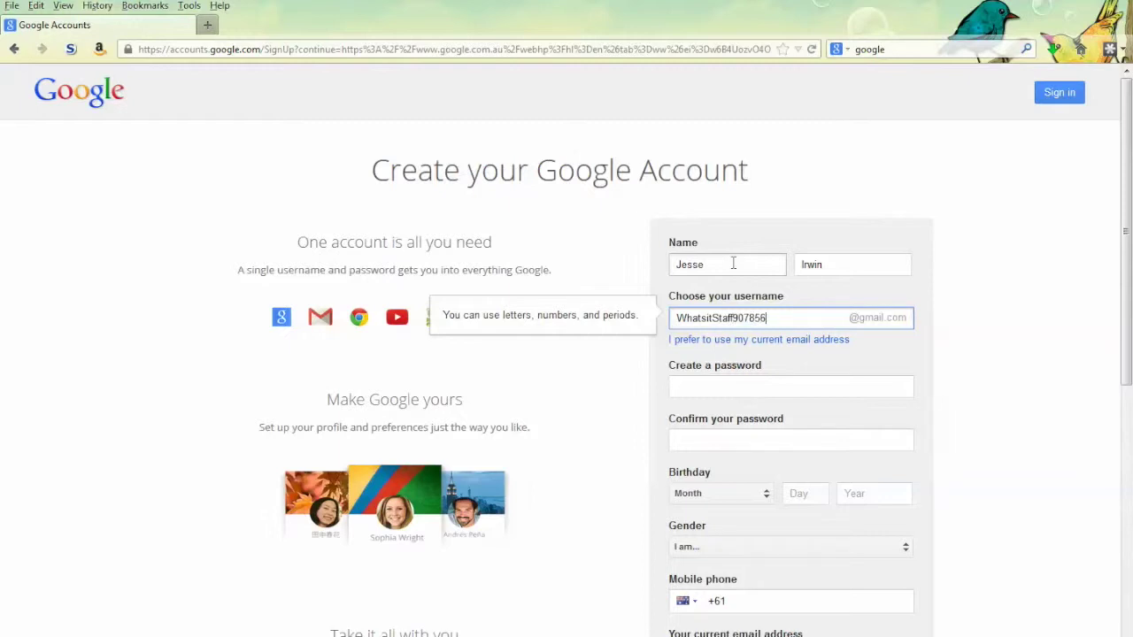
click(723, 387)
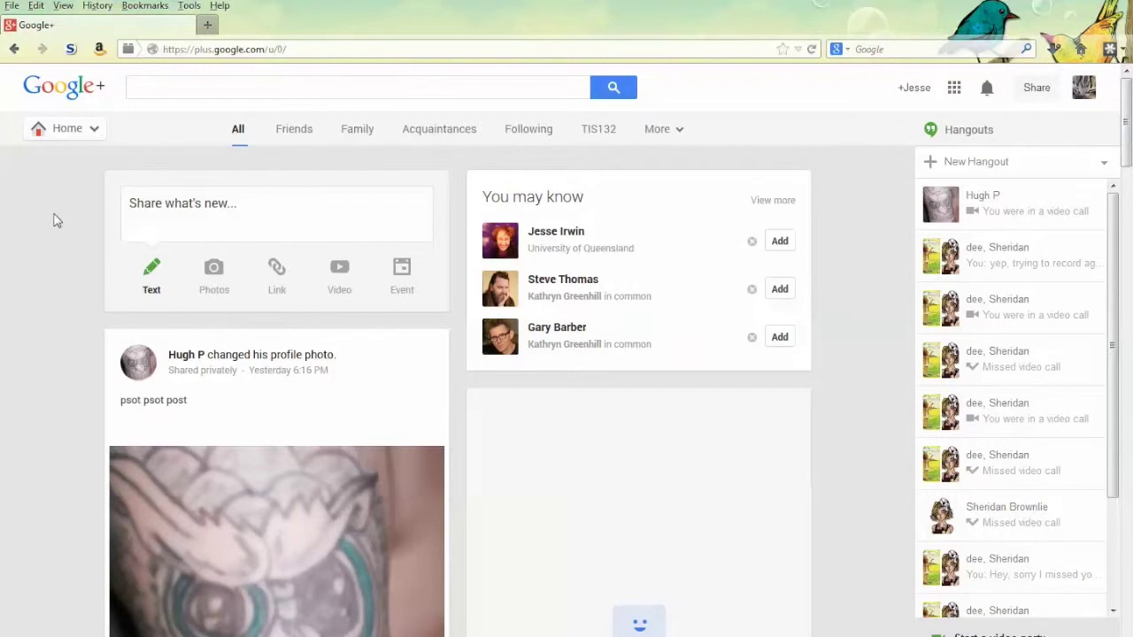
View the account's own profile page, then return to the Home stream
mouse_move(66, 131)
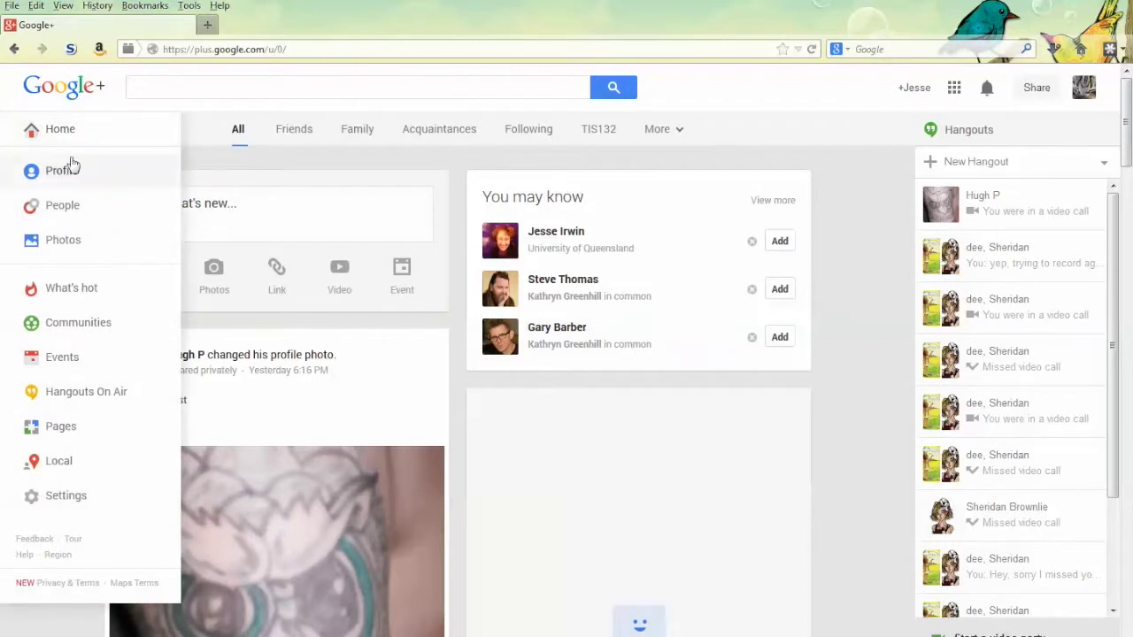
click(73, 170)
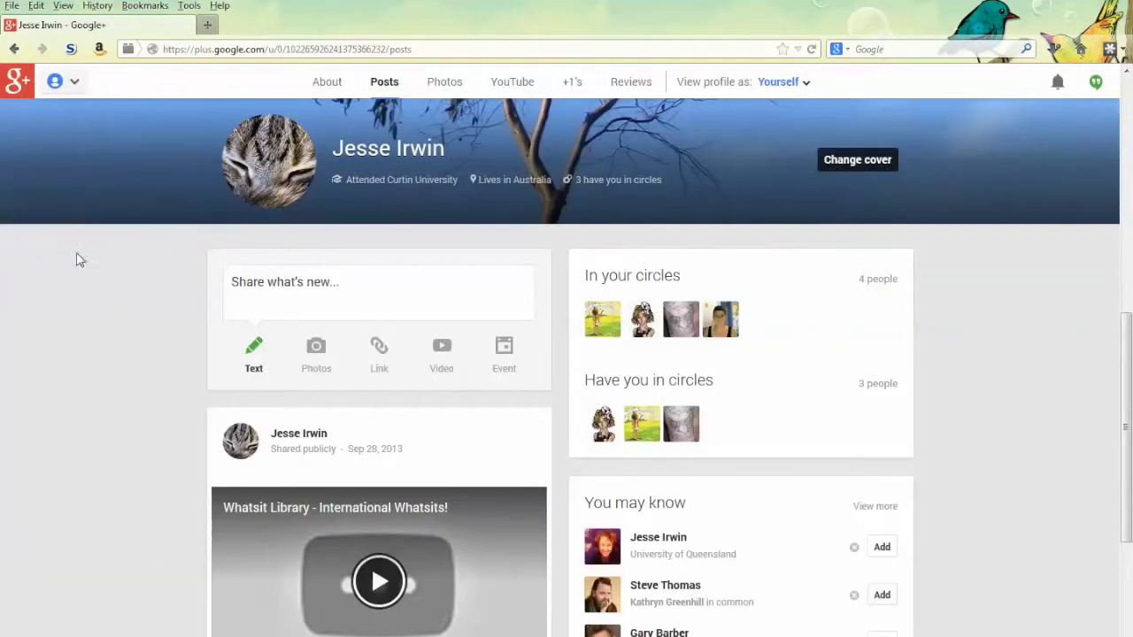
mouse_move(31, 87)
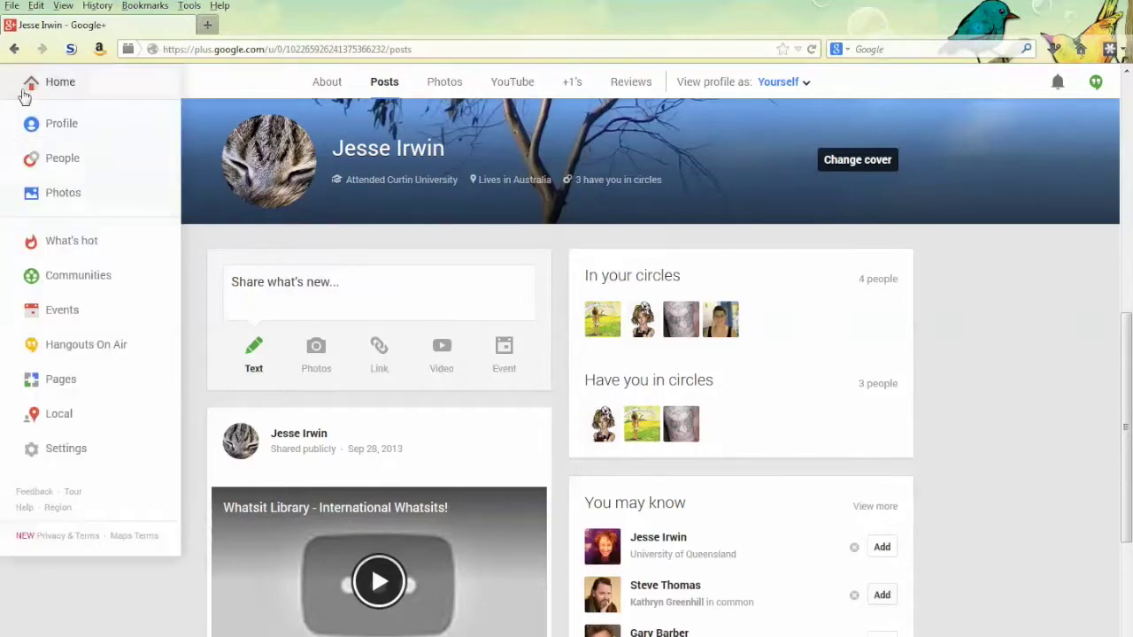
click(31, 86)
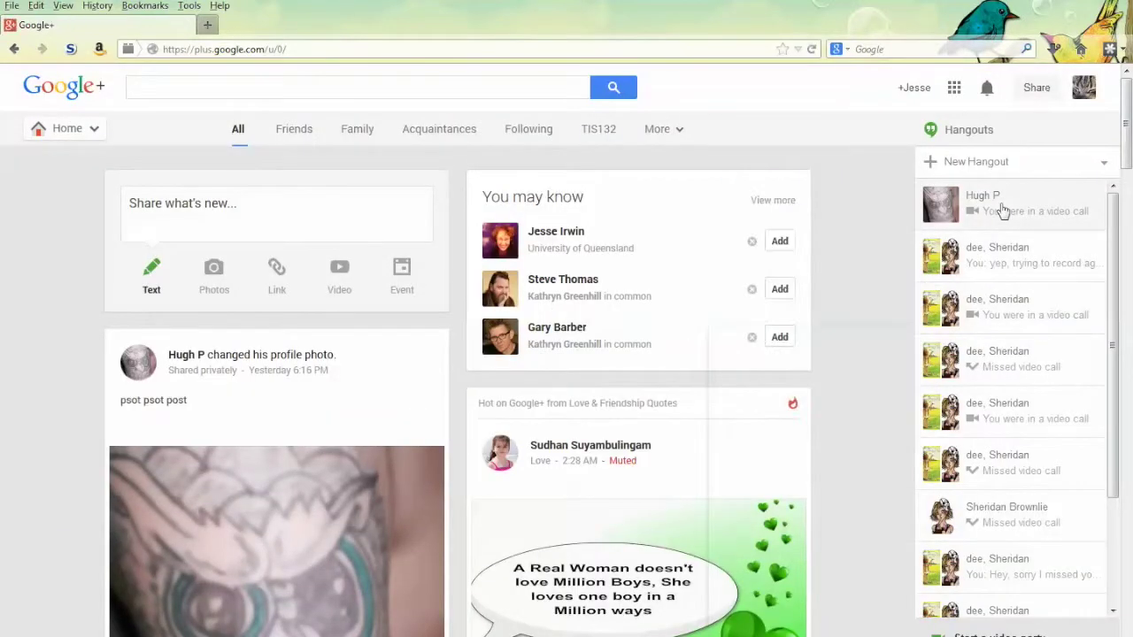
Send 'Hi!' to the most recent Hangouts contact and start a video call with them
click(1000, 210)
click(765, 633)
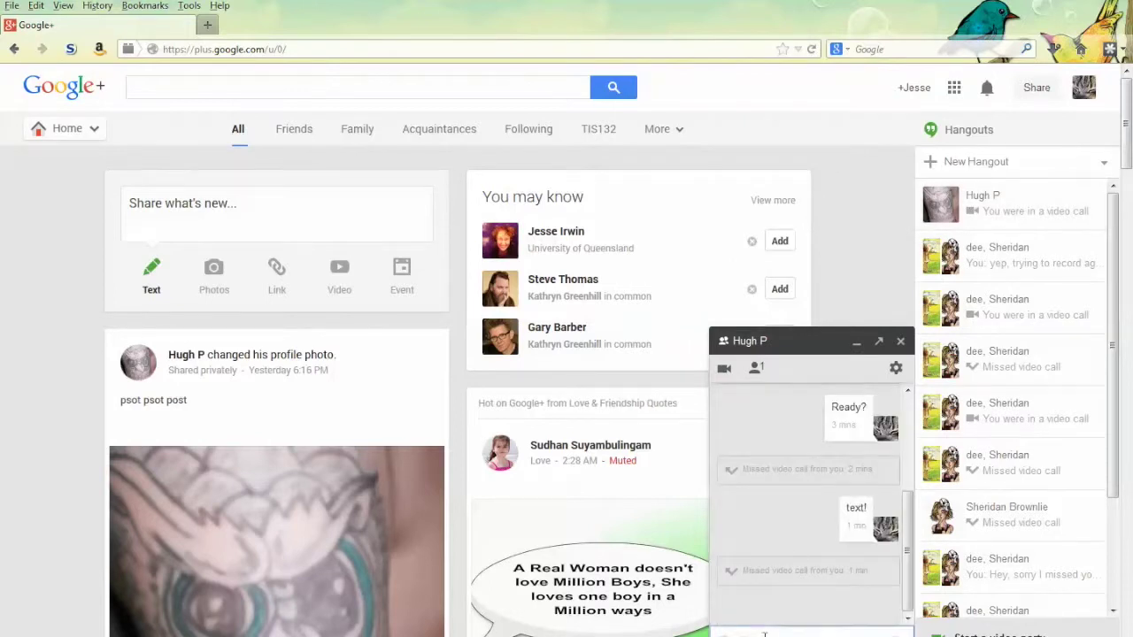
text(Hi!)
key(Return)
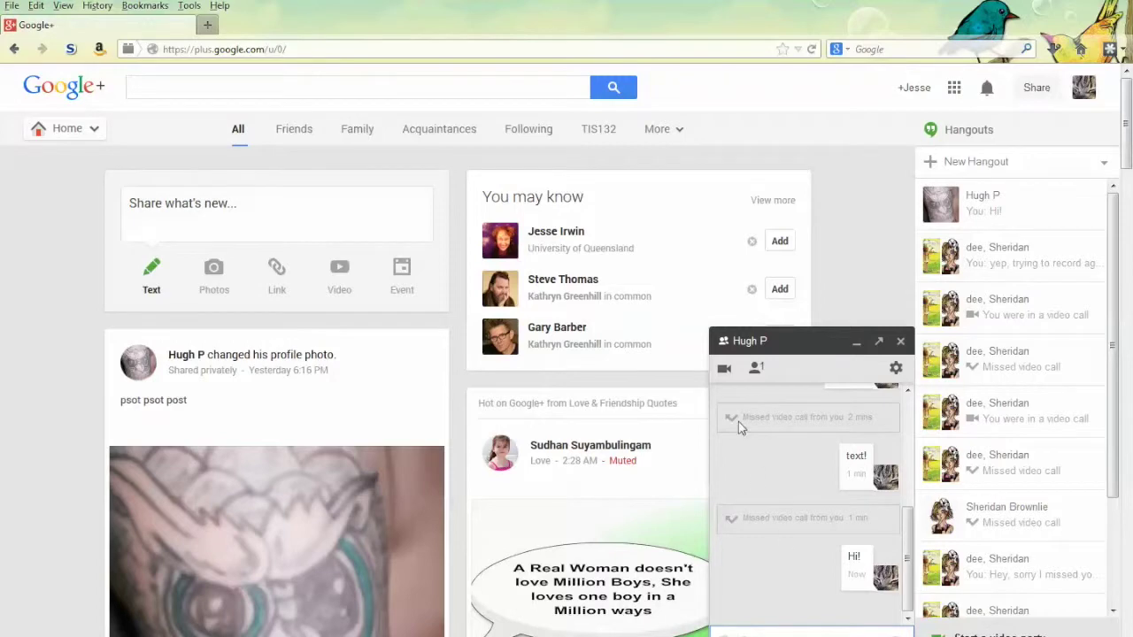
click(726, 368)
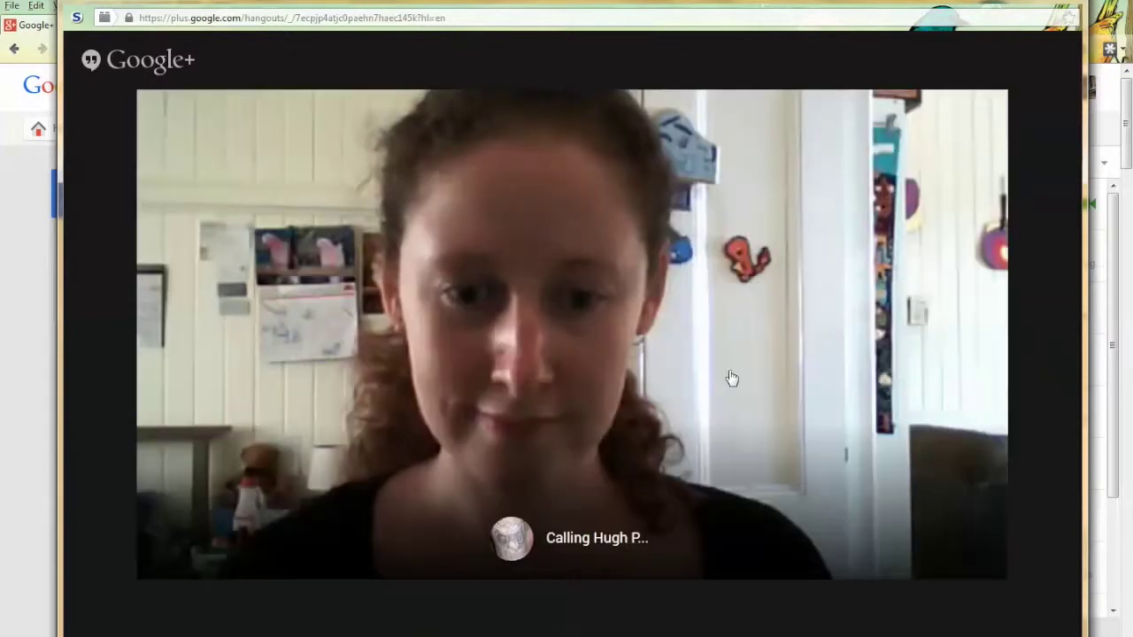
Post 'Text chat!' and 'Up to 100 viewers!' in the video call's group chat
mouse_move(342, 198)
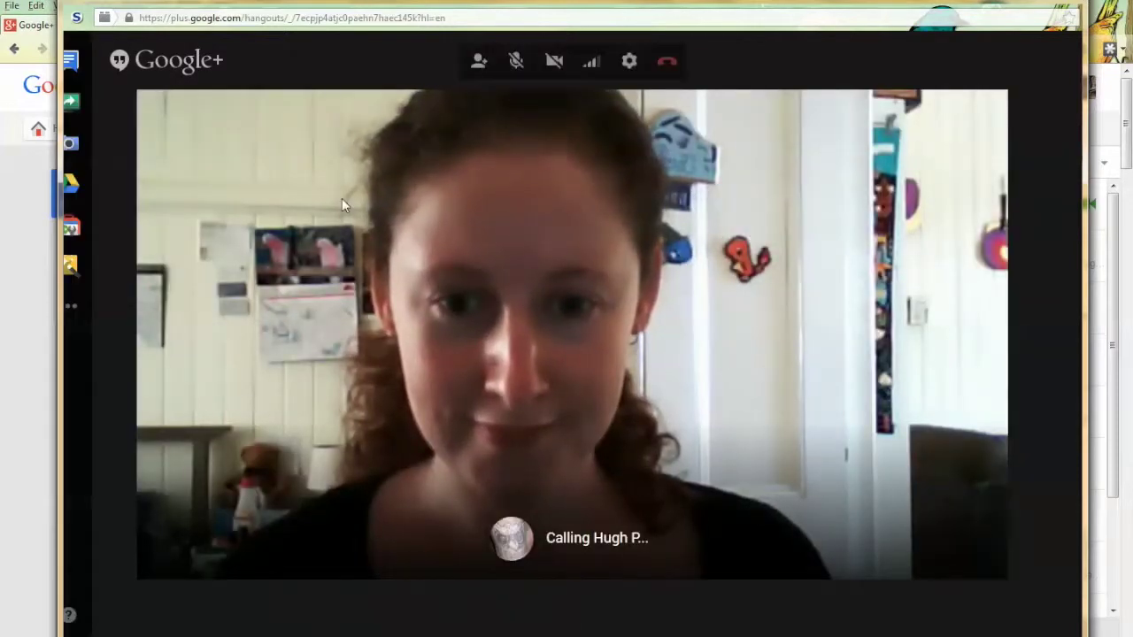
click(86, 60)
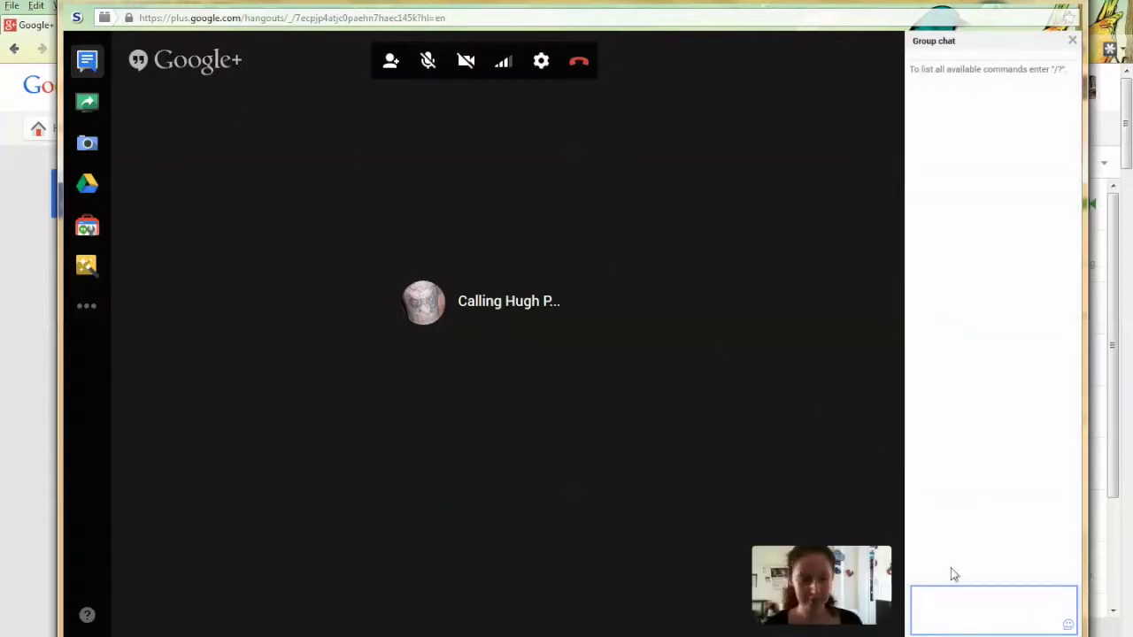
click(962, 604)
text(Te)
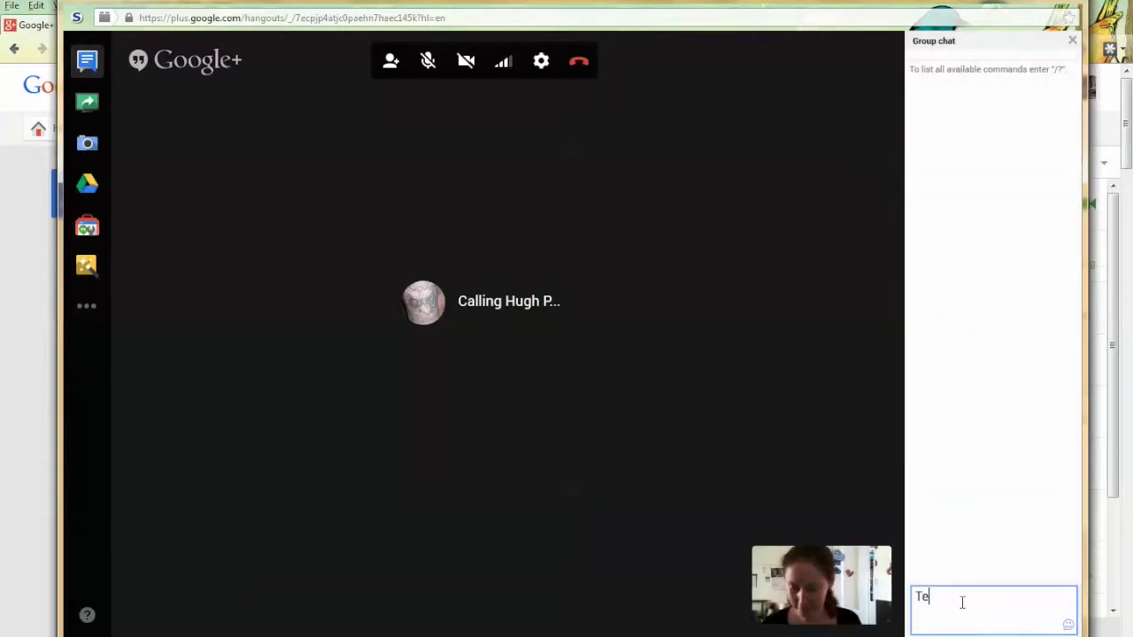
text(xt chat!)
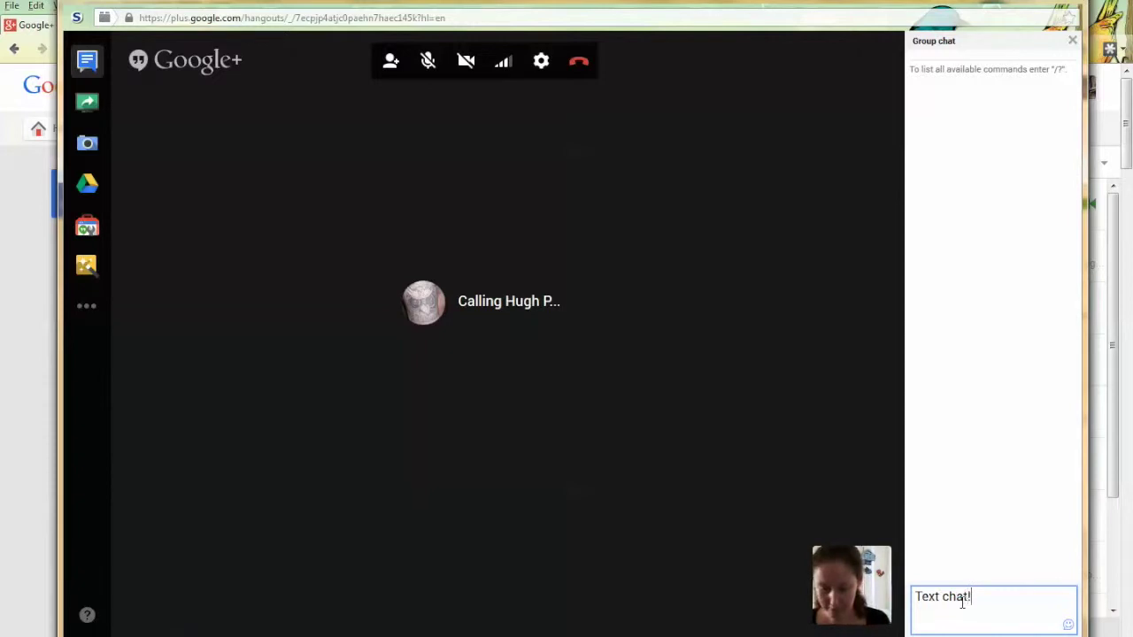
key(Return)
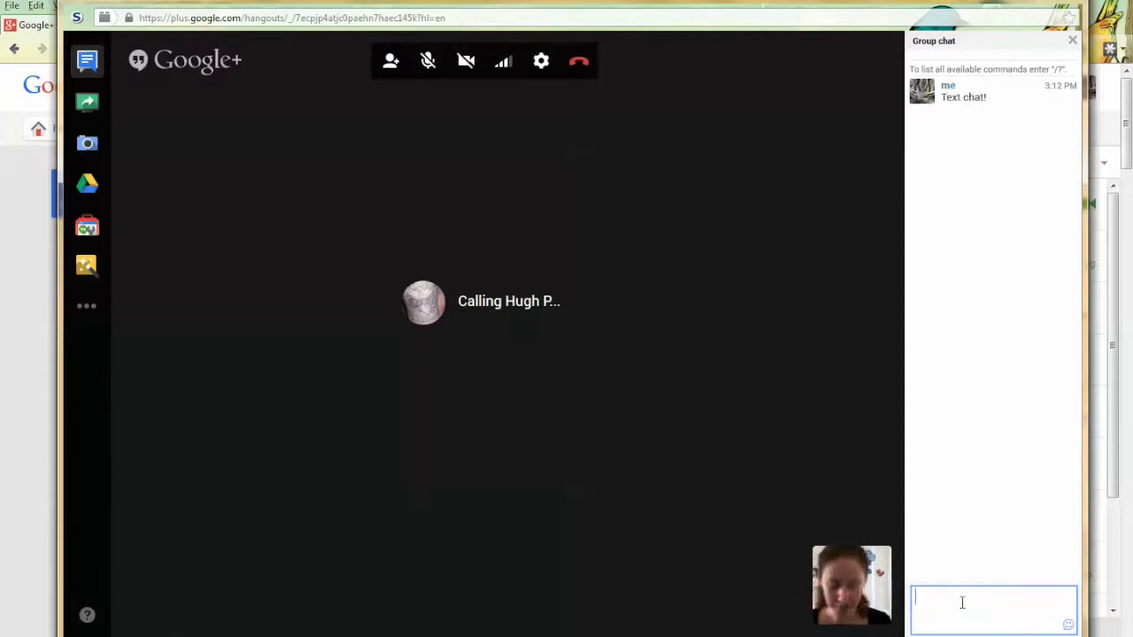
text(Up to)
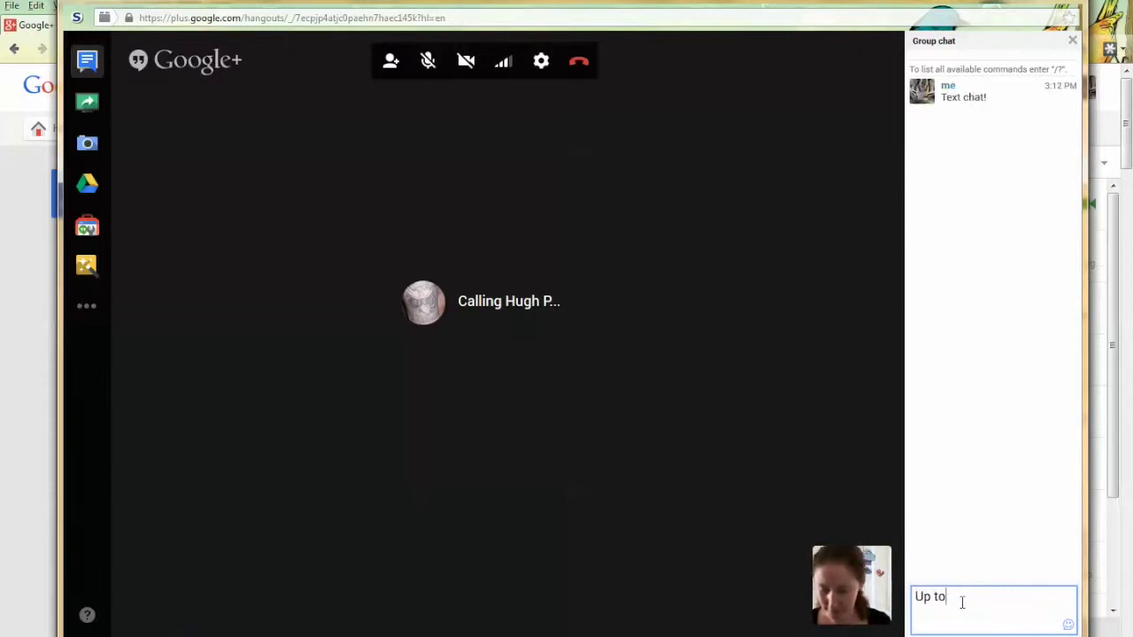
text( 100 viewer)
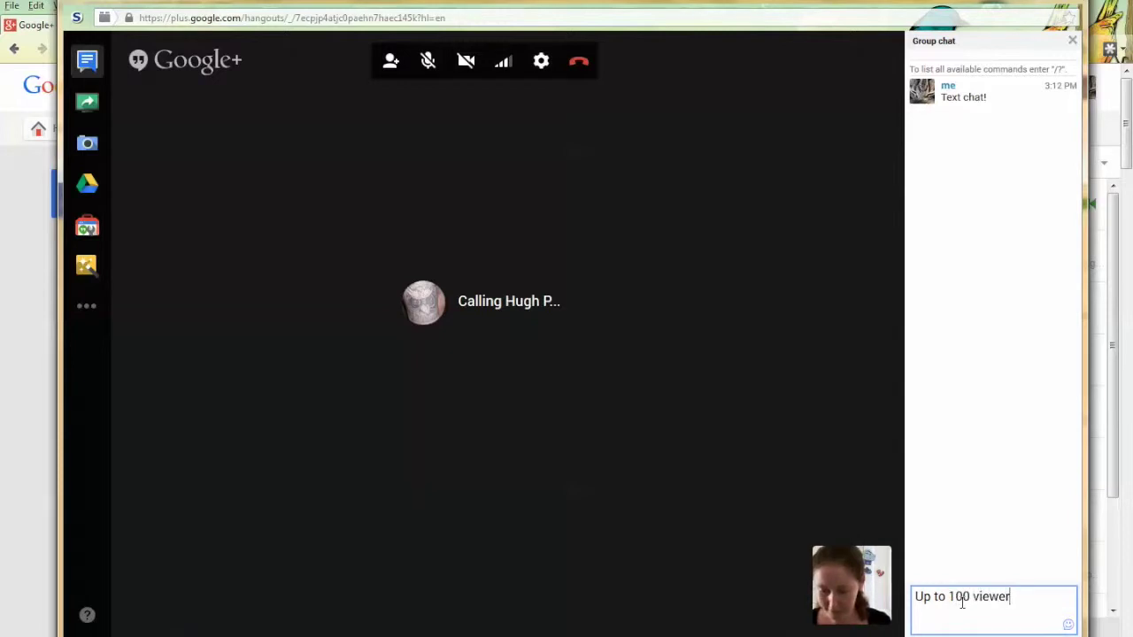
text(s!)
key(Return)
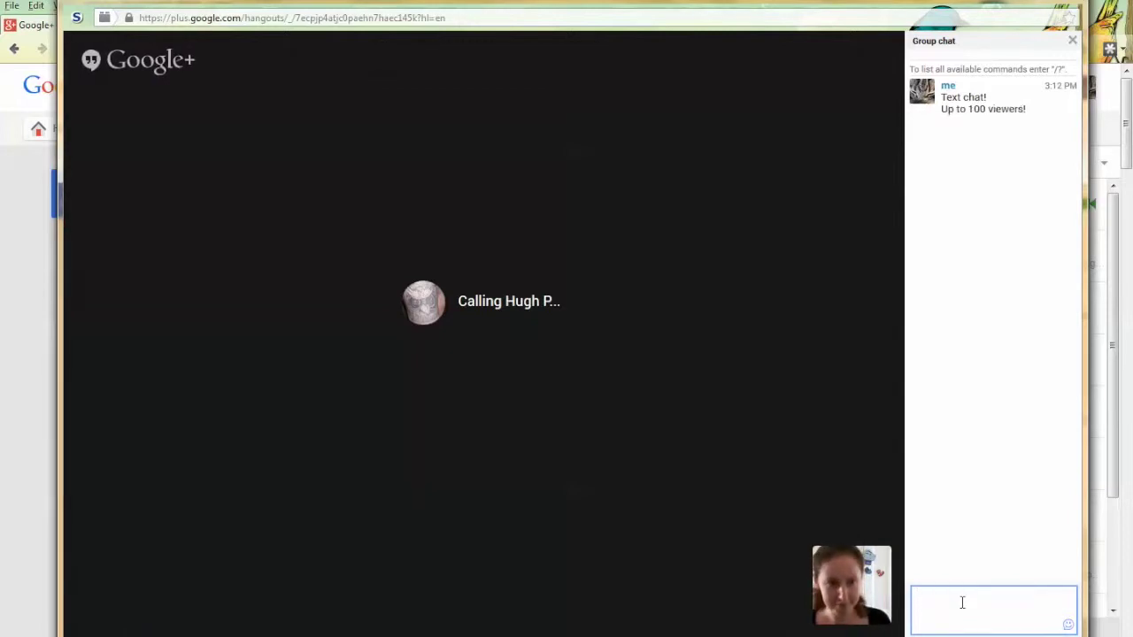
Screenshare the Google+ Firefox window with the hangout
click(839, 580)
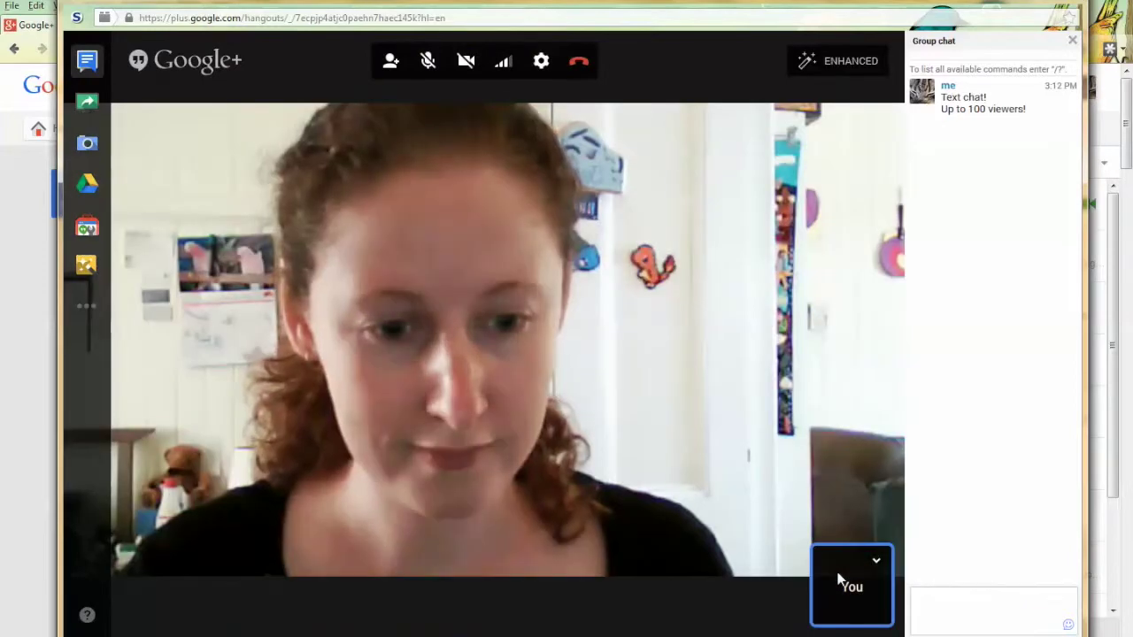
click(87, 102)
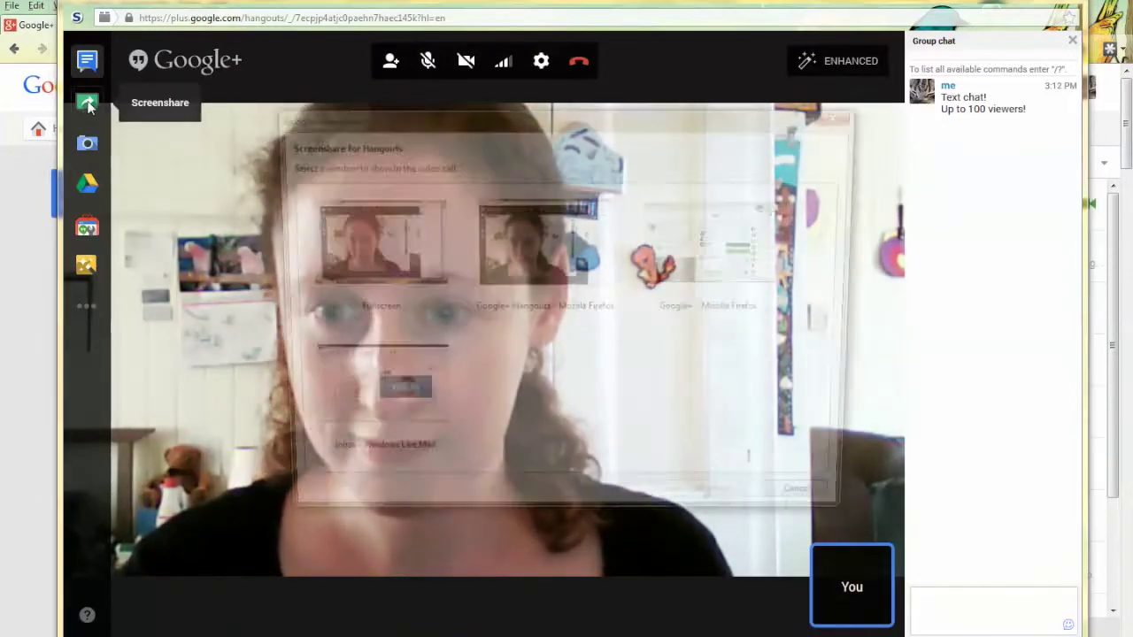
click(718, 252)
click(750, 510)
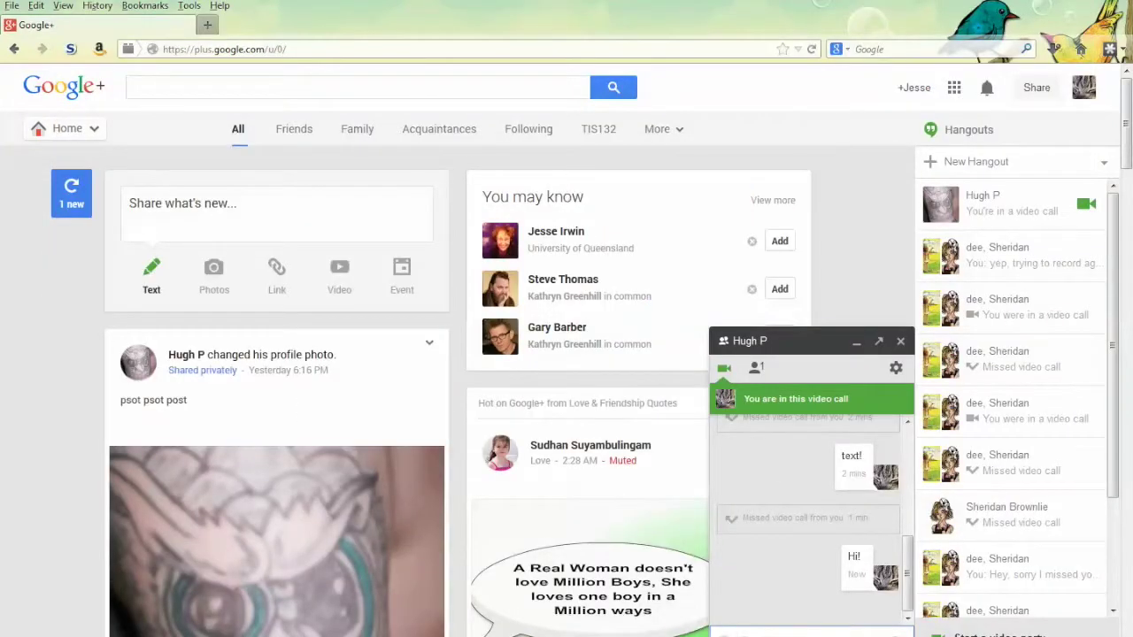
Bring up the project document through the Google Drive app inside the call
click(314, 611)
mouse_move(614, 495)
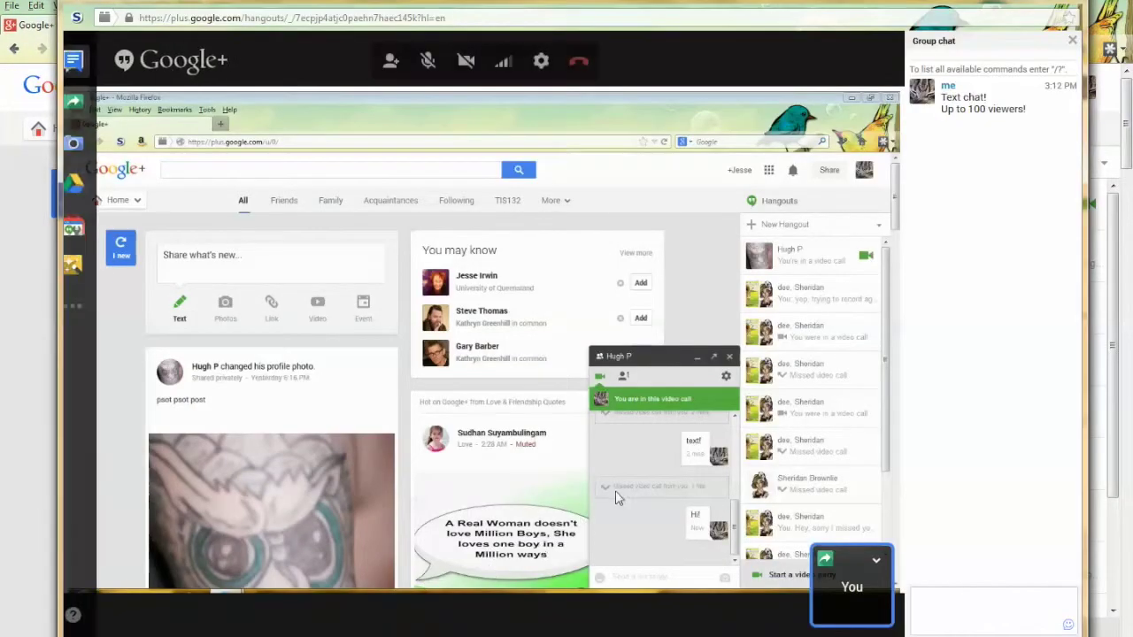
click(88, 187)
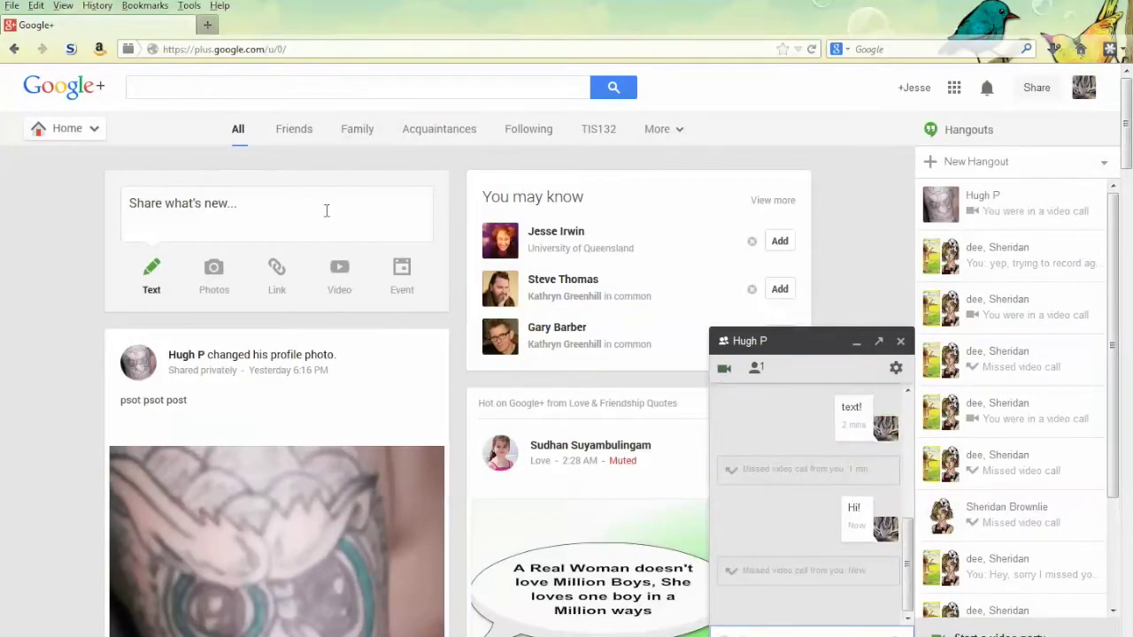
click(327, 212)
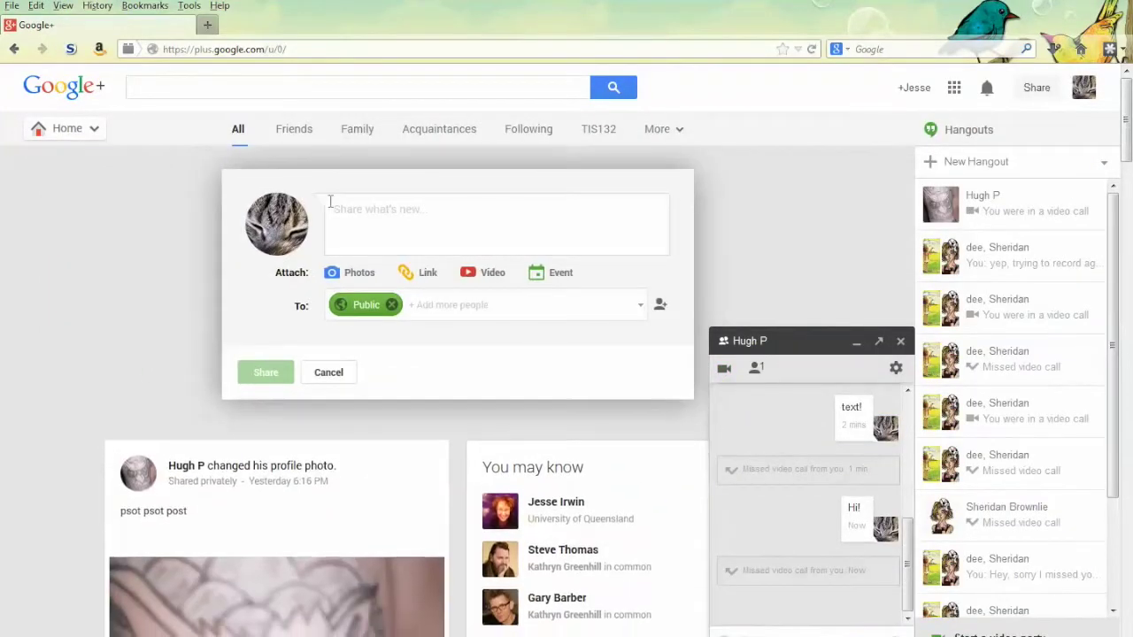
Publish the public post 'What's new at the library?'
text(What's new at the library?)
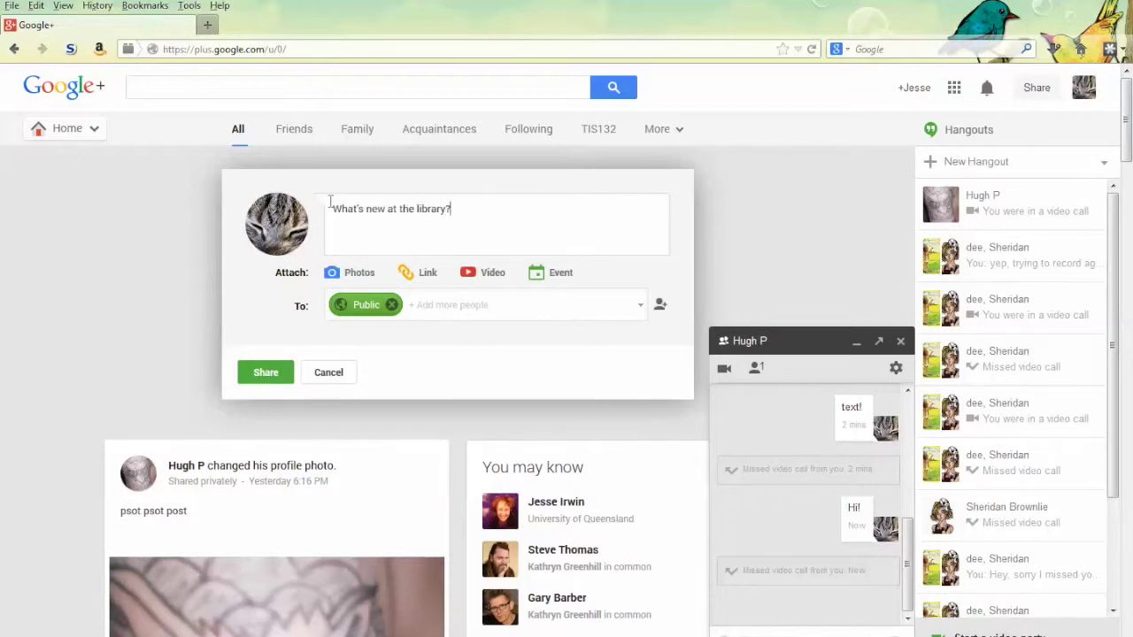
click(275, 375)
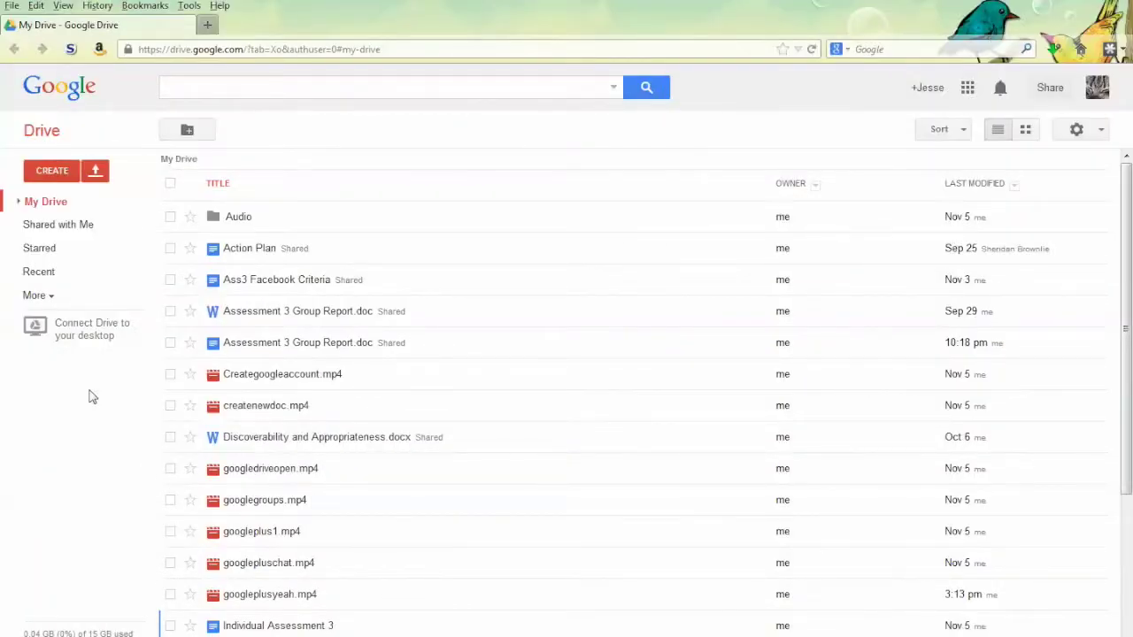
Start an individual file upload, cancel it, and preview Assessment 3 Group Report.doc
click(94, 170)
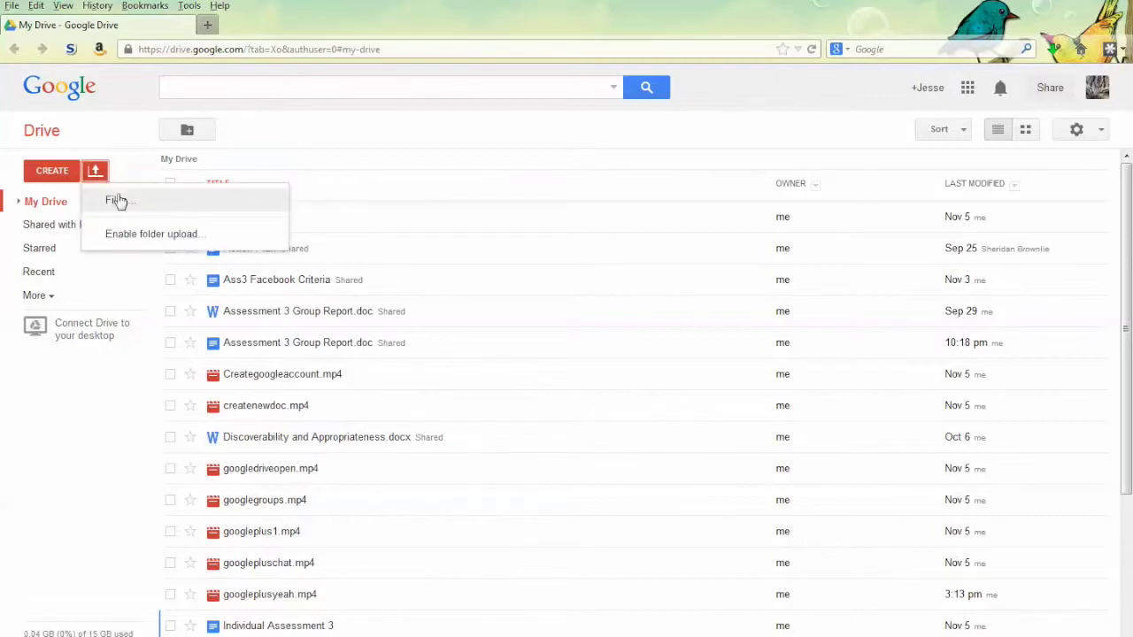
click(120, 201)
click(679, 544)
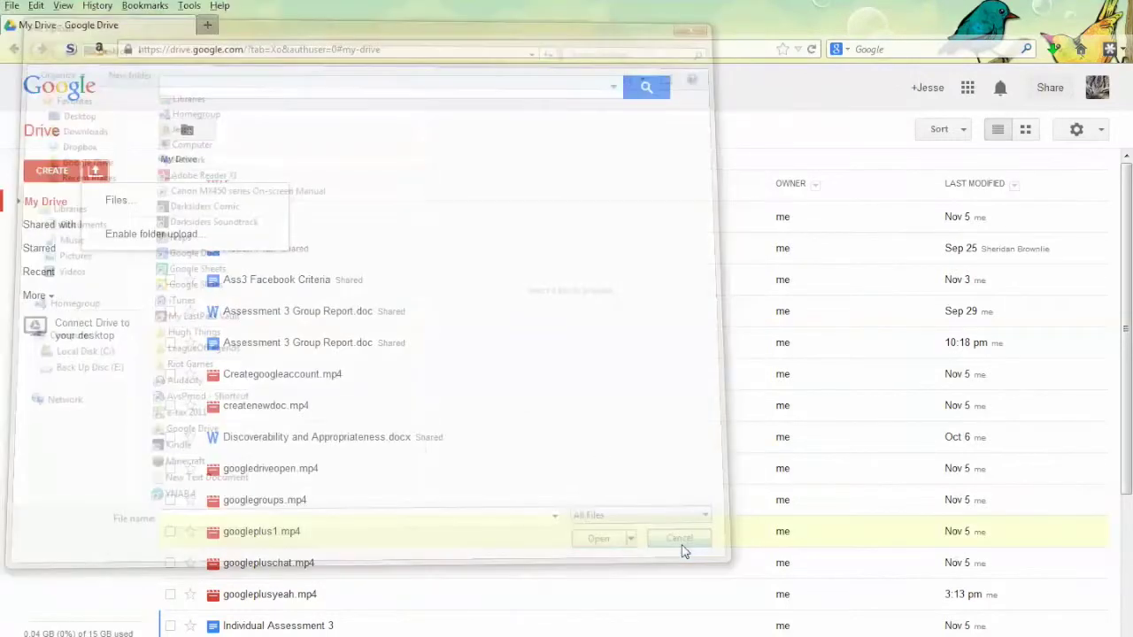
click(345, 311)
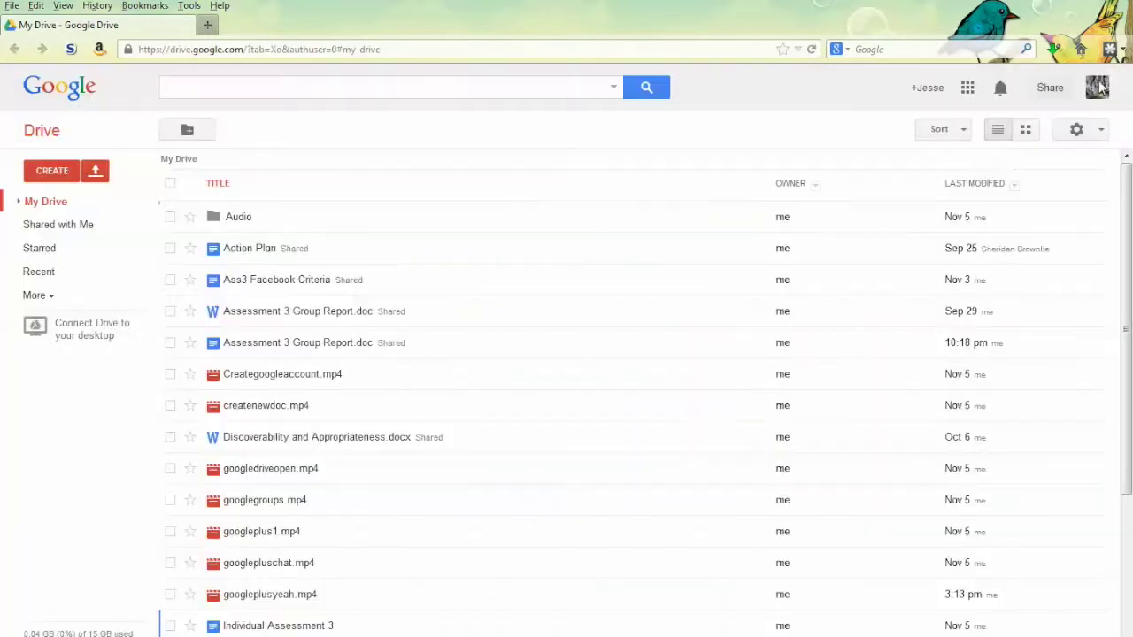
click(1108, 79)
Scroll the My Drive file list and open, then close, the CREATE menu
scroll(394, 342, down, 3)
scroll(394, 343, down, 2)
scroll(394, 342, up, 5)
click(62, 173)
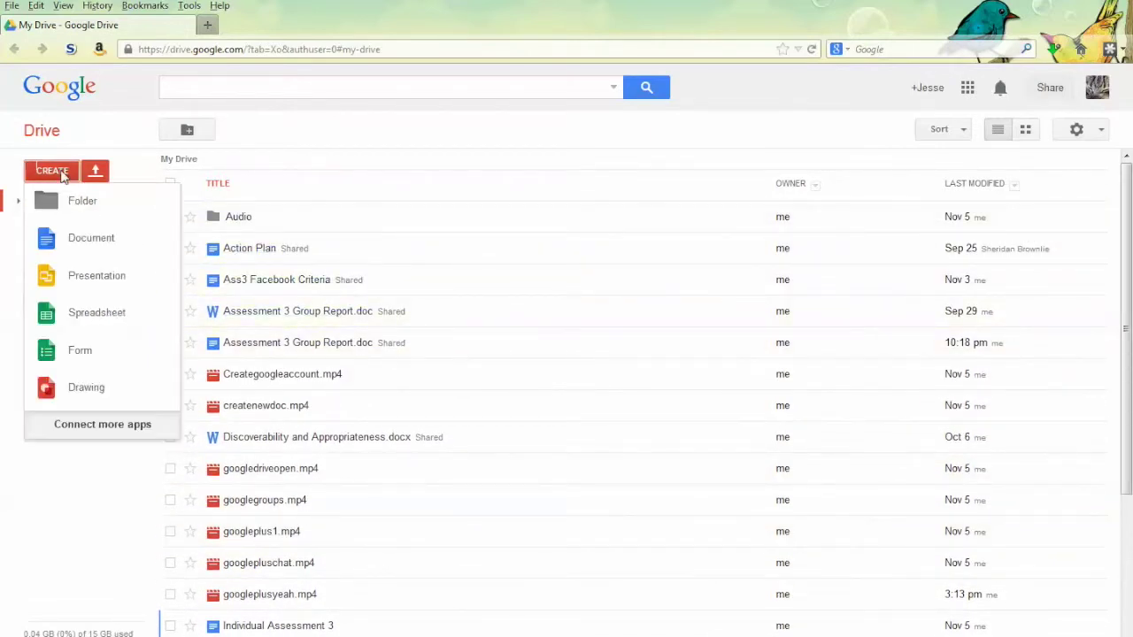
click(53, 172)
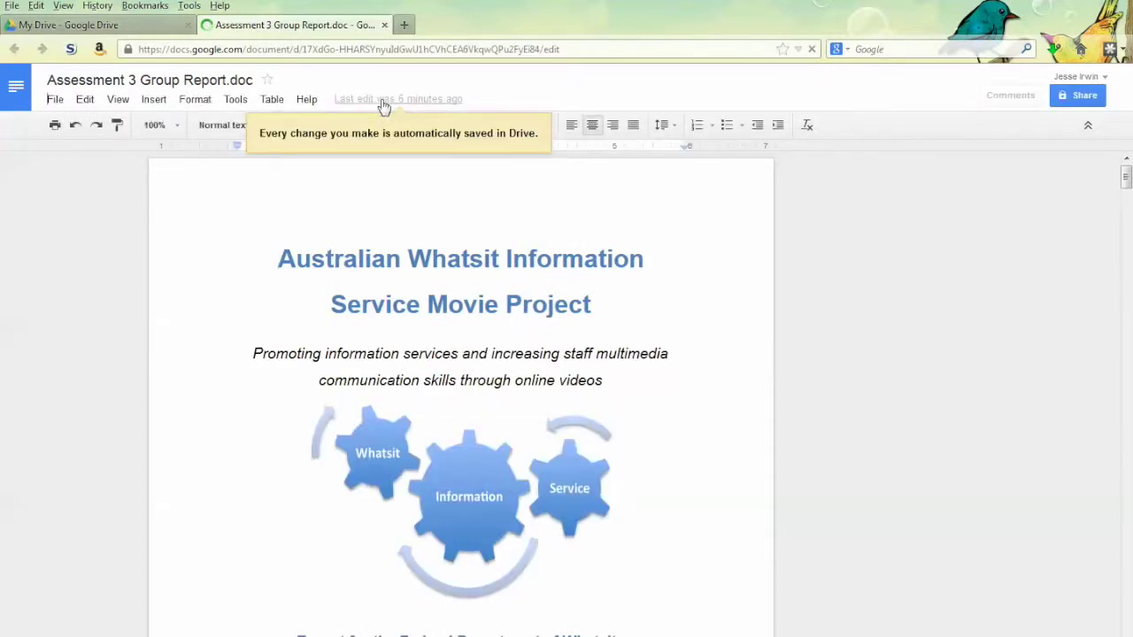
Open and scroll through the revision history of Assessment 3 Group Report.doc
click(387, 102)
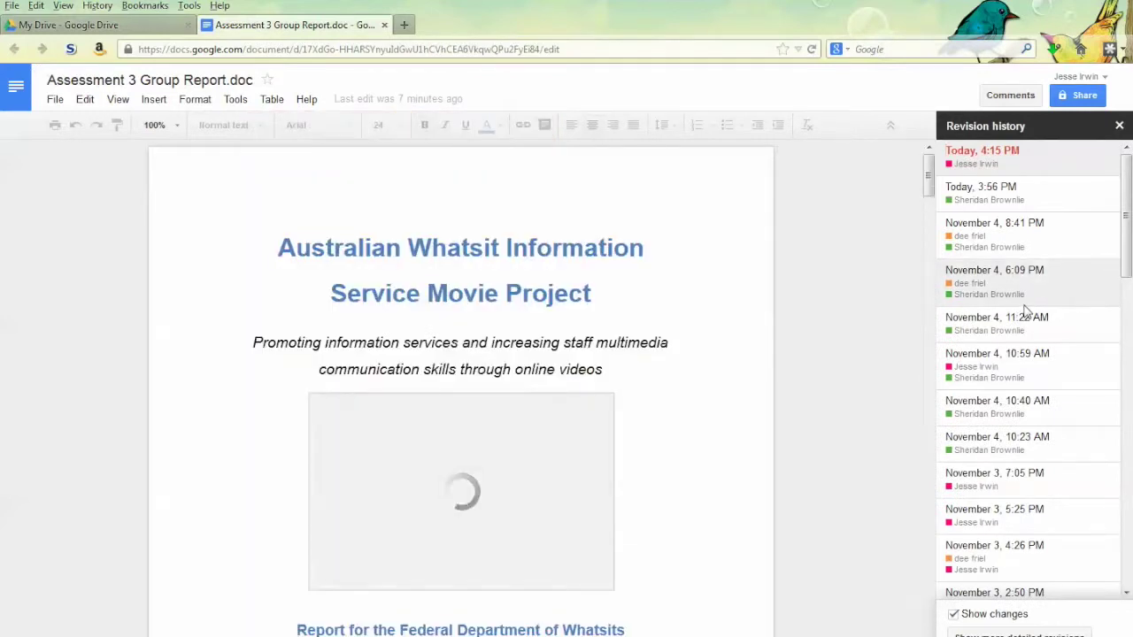
scroll(1027, 309, down, 1)
scroll(1027, 310, down, 1)
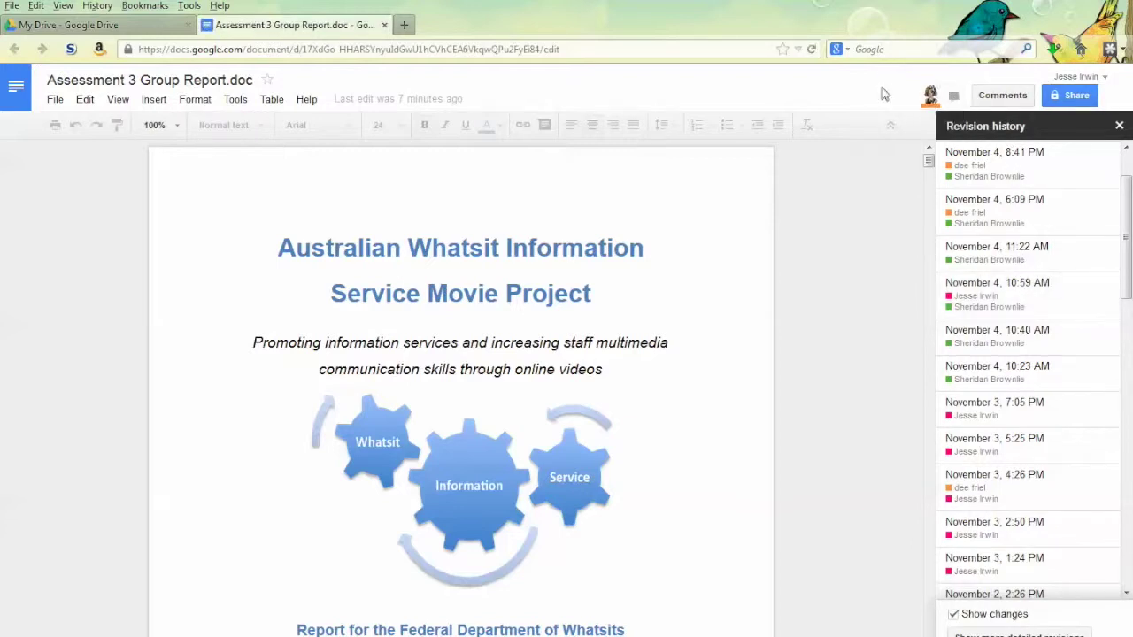
Send 'comments!' in the document chat and close the revision history
click(952, 99)
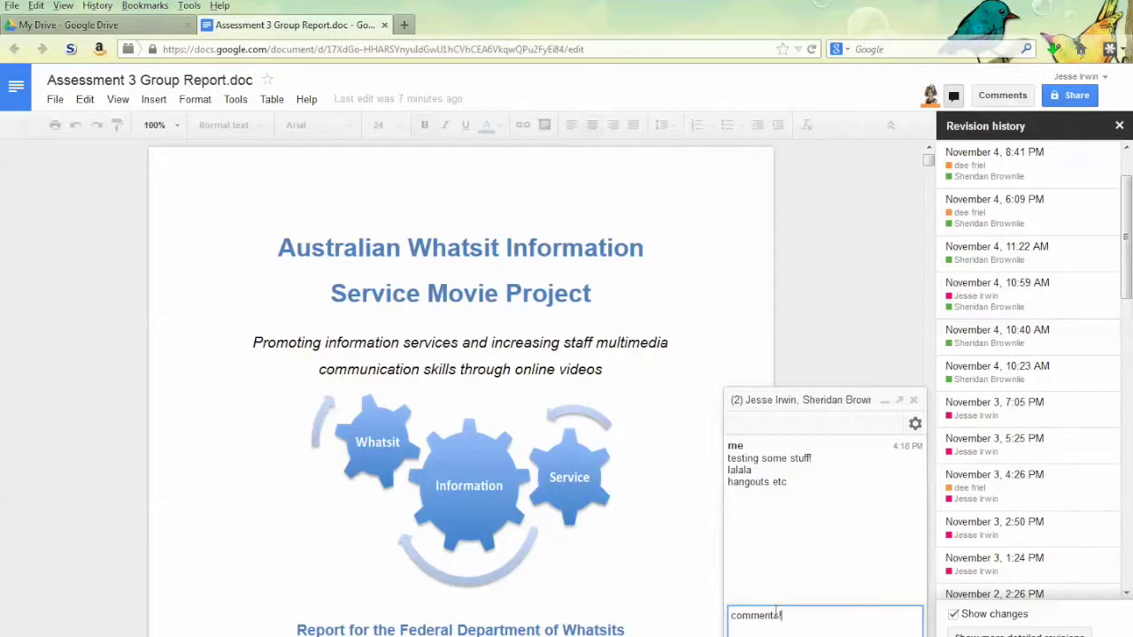
key(Return)
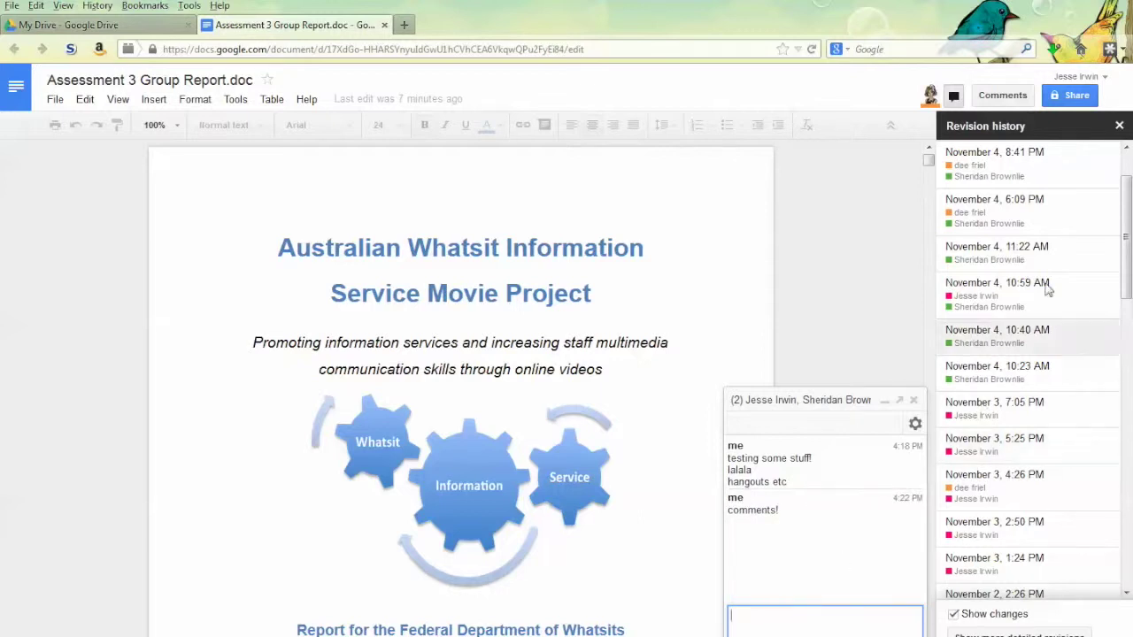
click(1117, 127)
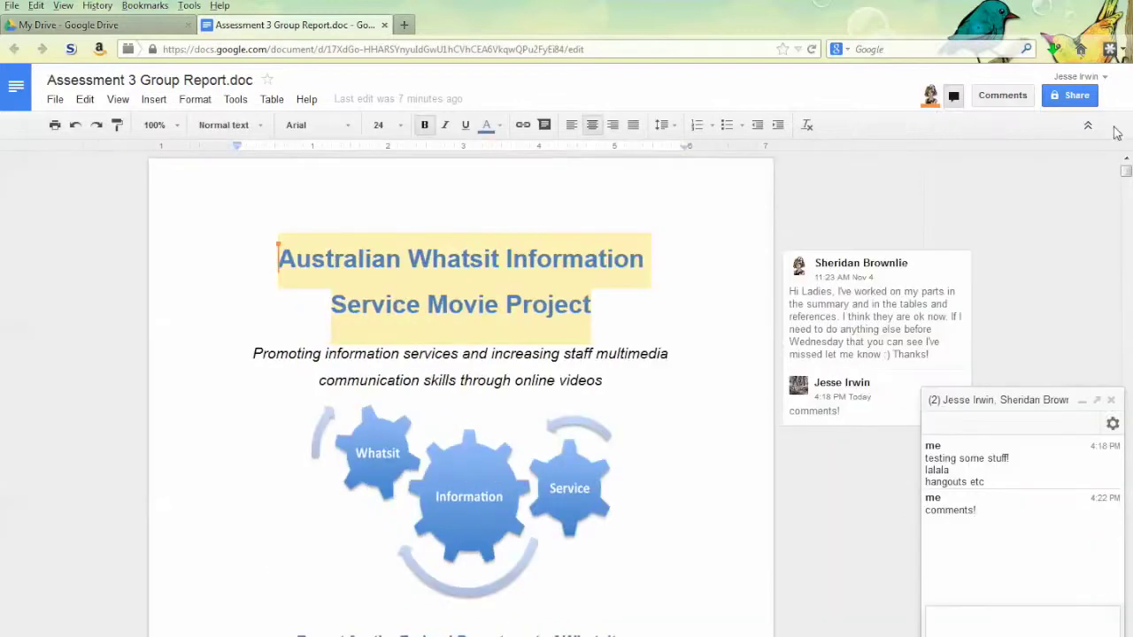
Close the chat and start a reply reading 'more!' on the title's comment thread
click(1111, 401)
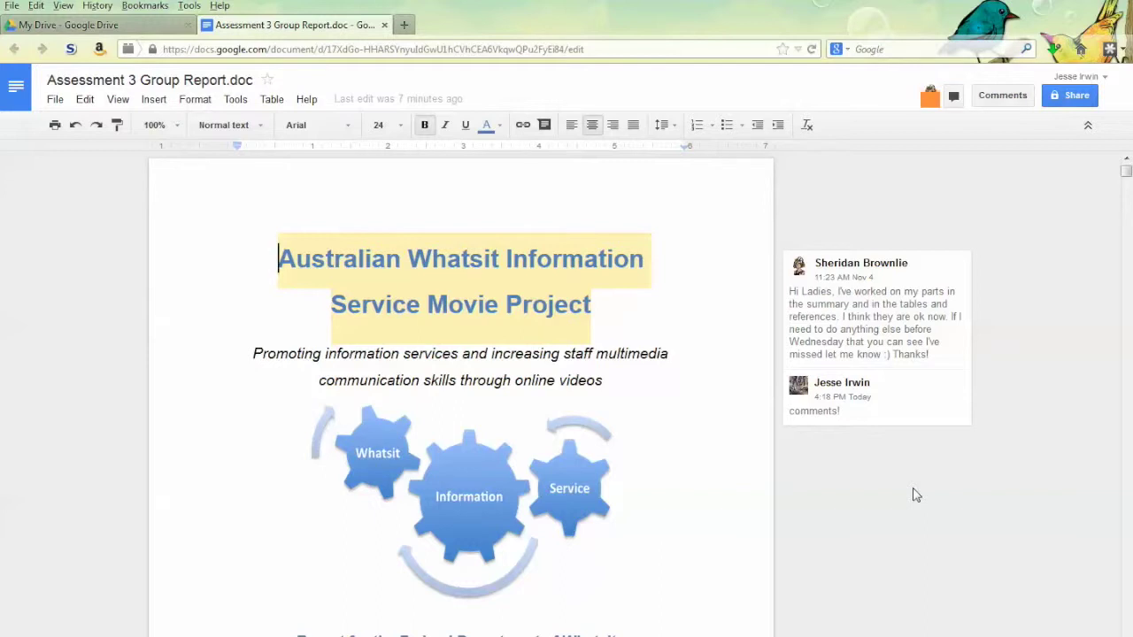
click(894, 428)
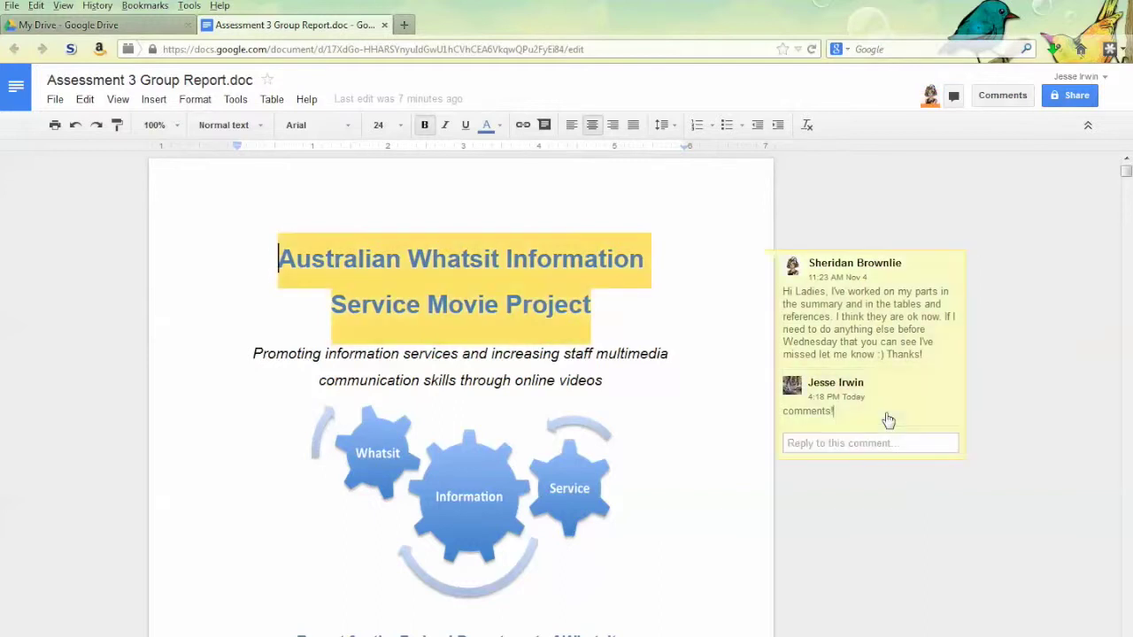
click(866, 440)
text(more!)
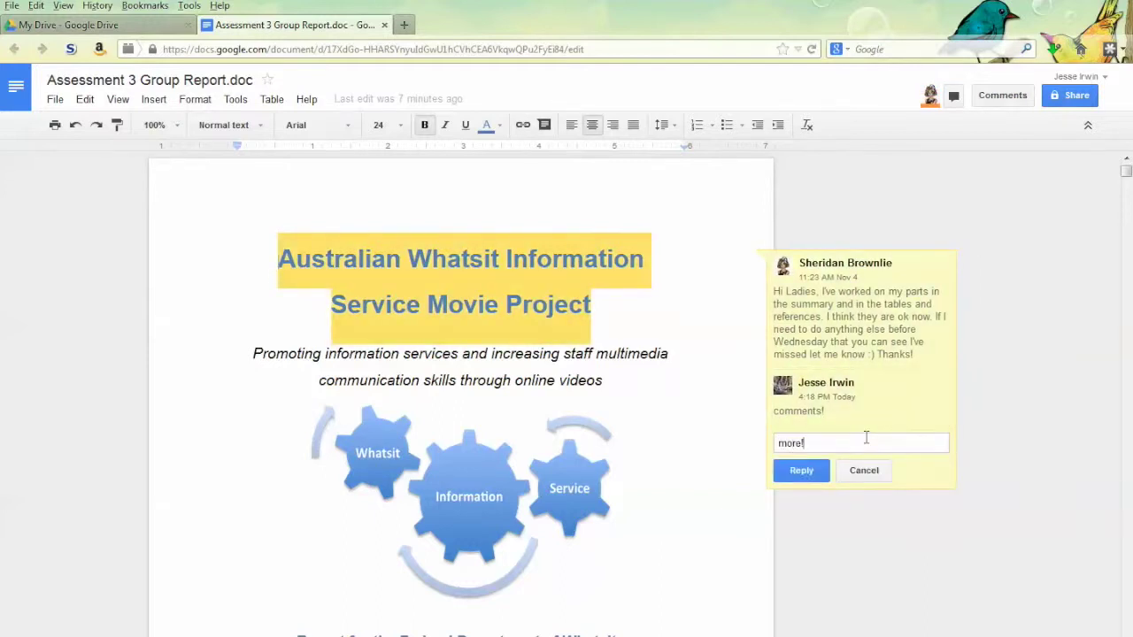
key(Return)
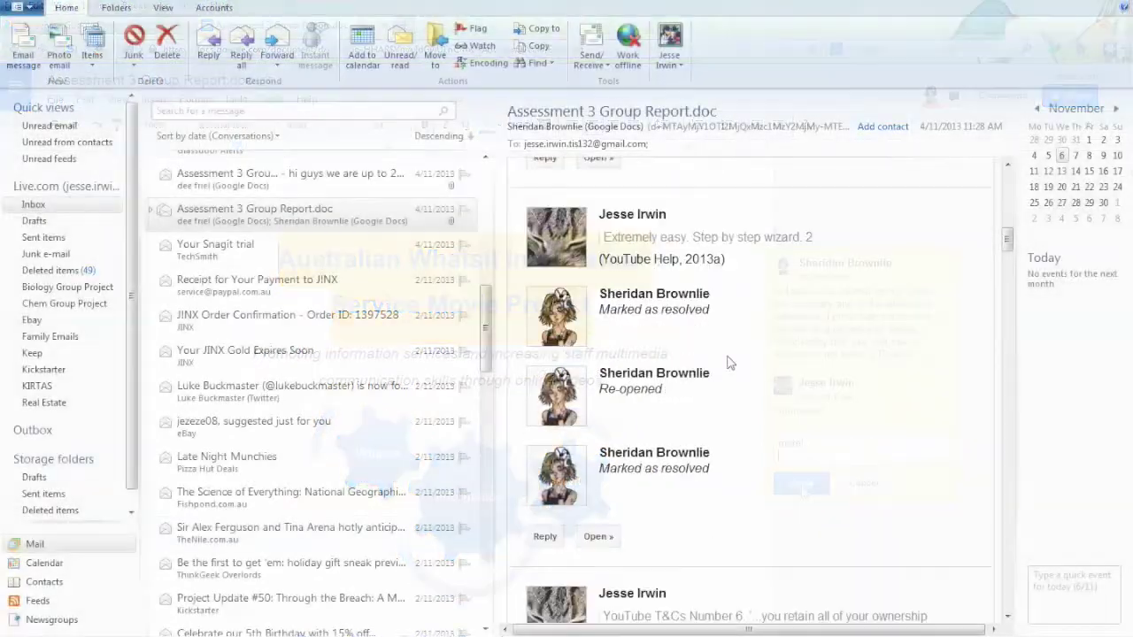
Scroll up through the Google Docs comment-notification email in Windows Live Mail
scroll(731, 365, up, 5)
scroll(733, 372, up, 3)
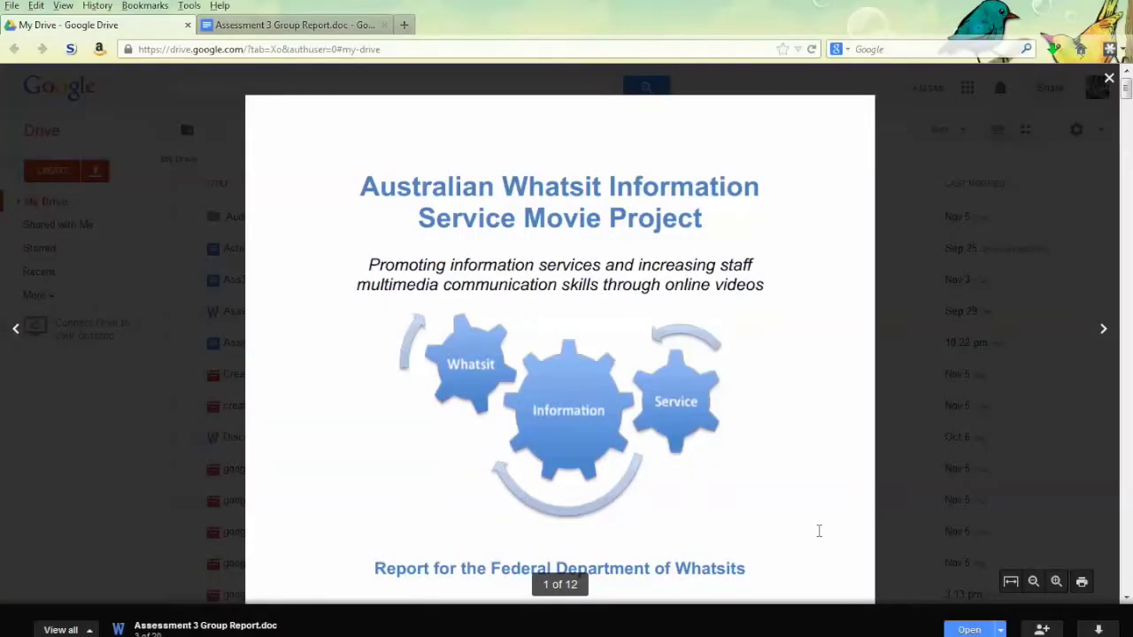
Preview Assessment 3 Group Report.doc from the Google Drive list
click(969, 629)
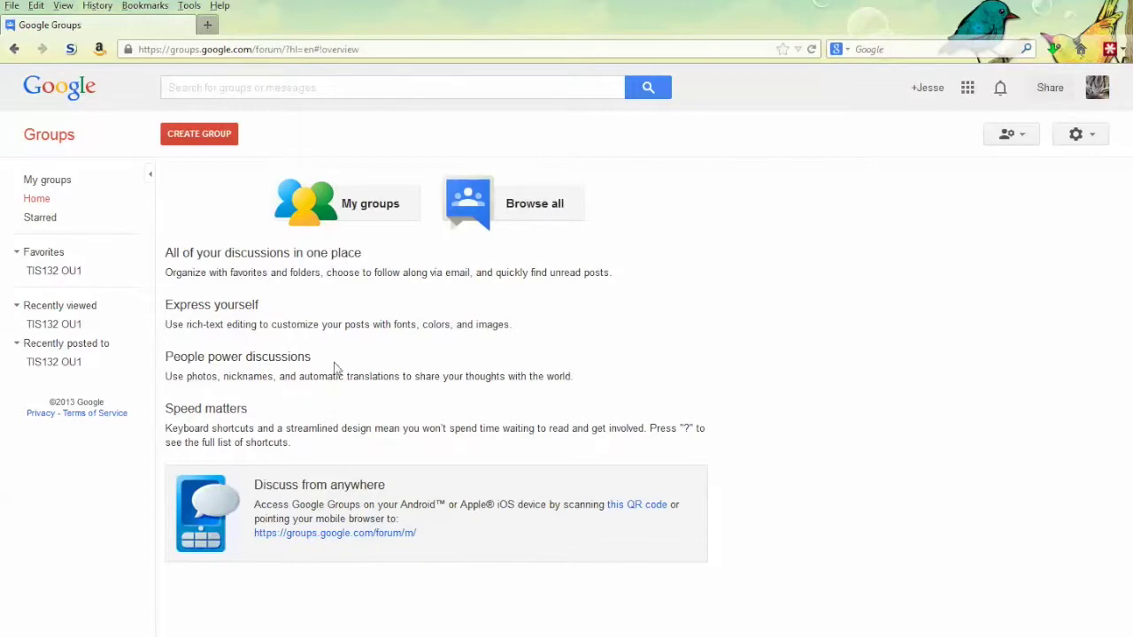
Open TIS132 OU1 from My groups, check its 4-member roster, then return to its five topics
click(374, 203)
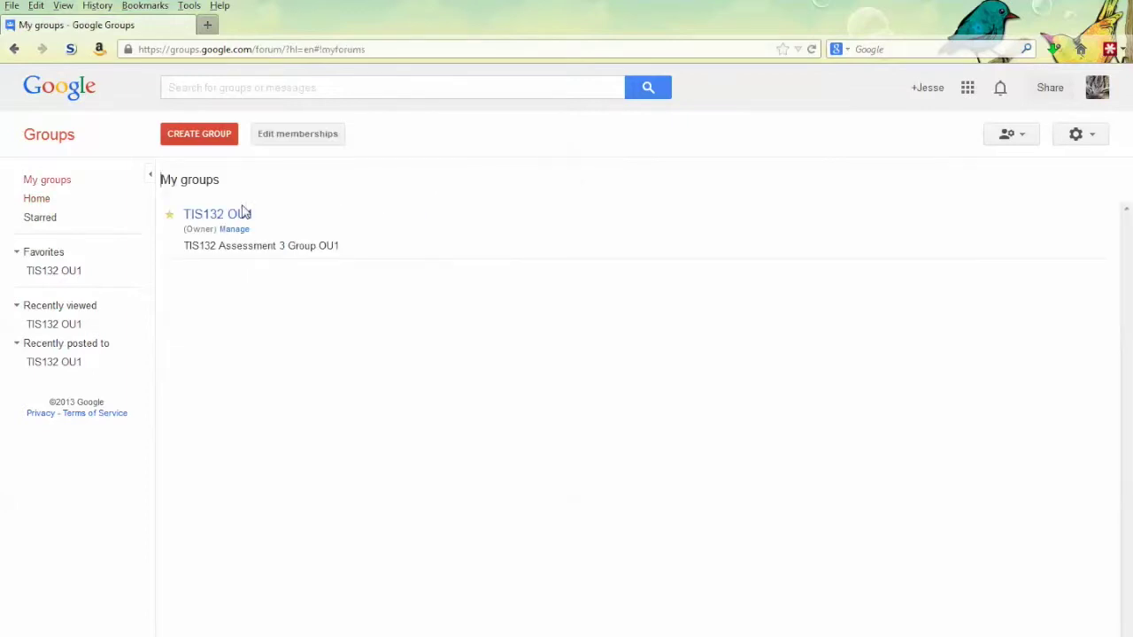
click(233, 216)
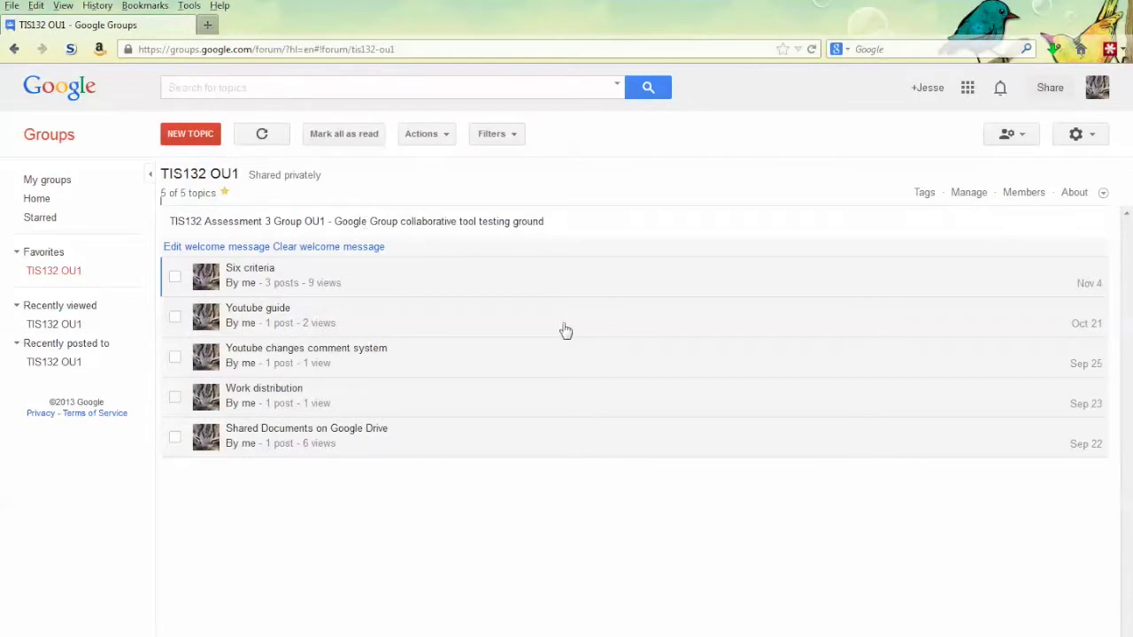
click(1021, 193)
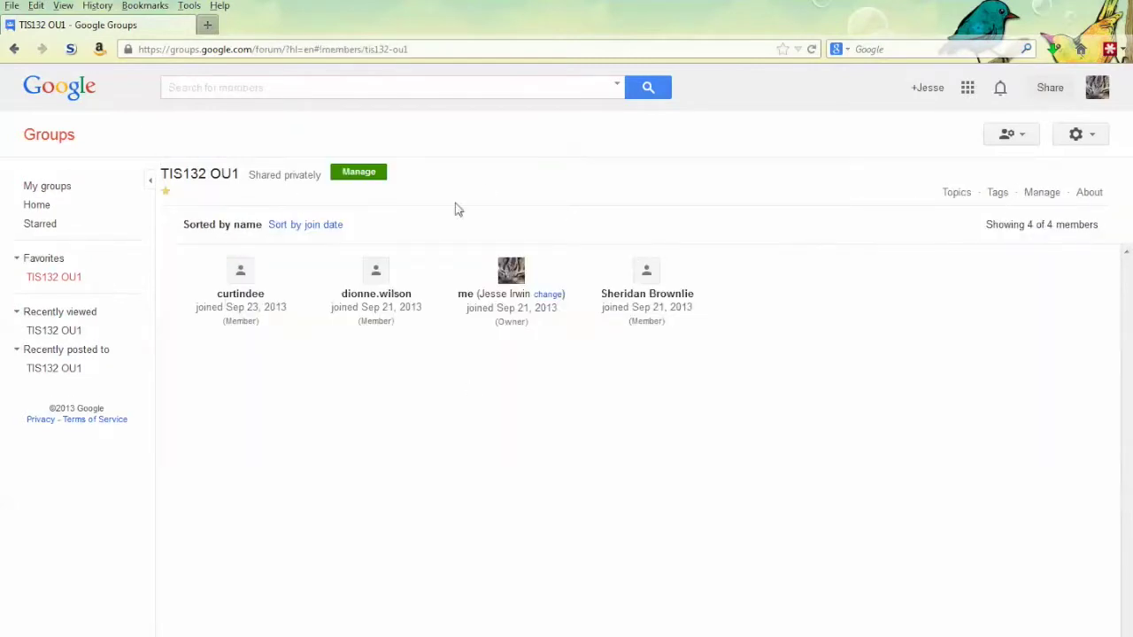
click(70, 280)
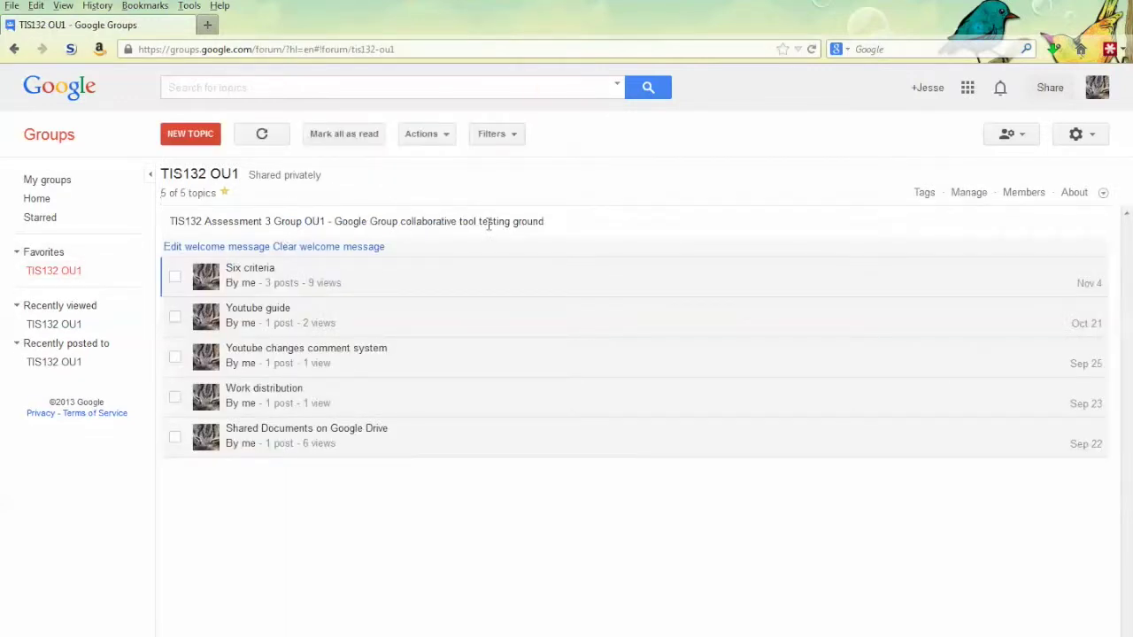
click(334, 280)
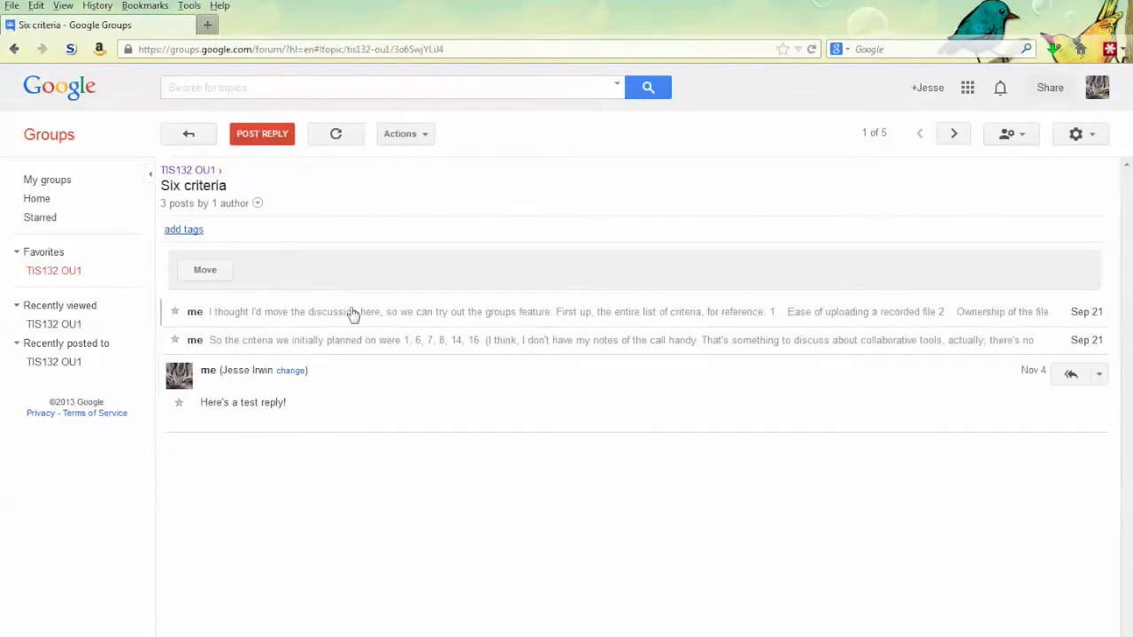
click(354, 312)
scroll(485, 460, down, 6)
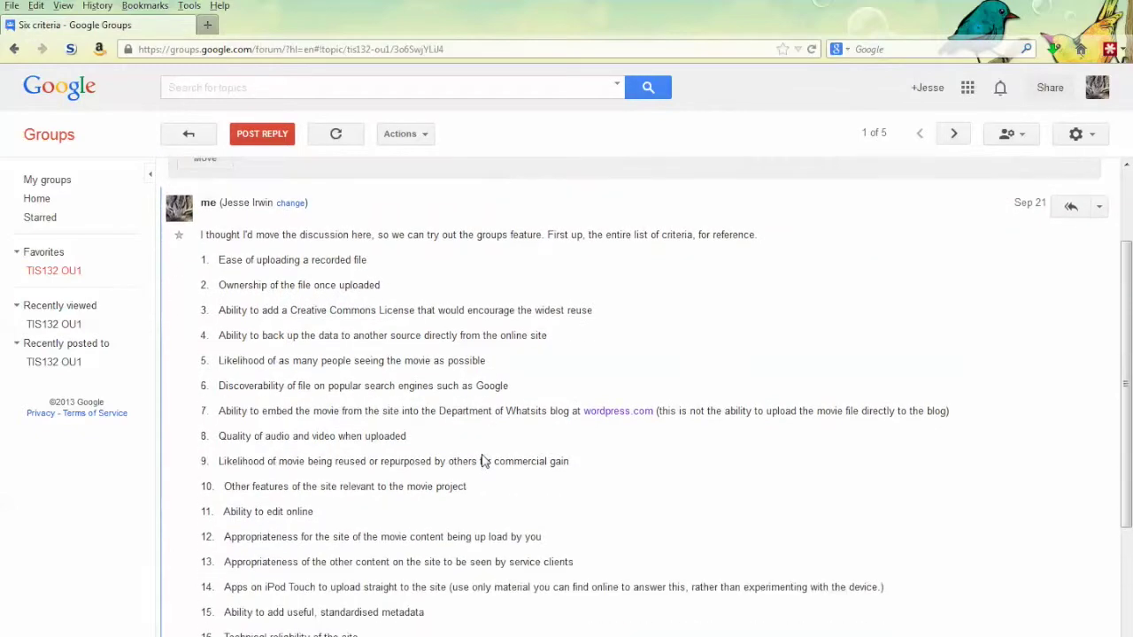
click(419, 557)
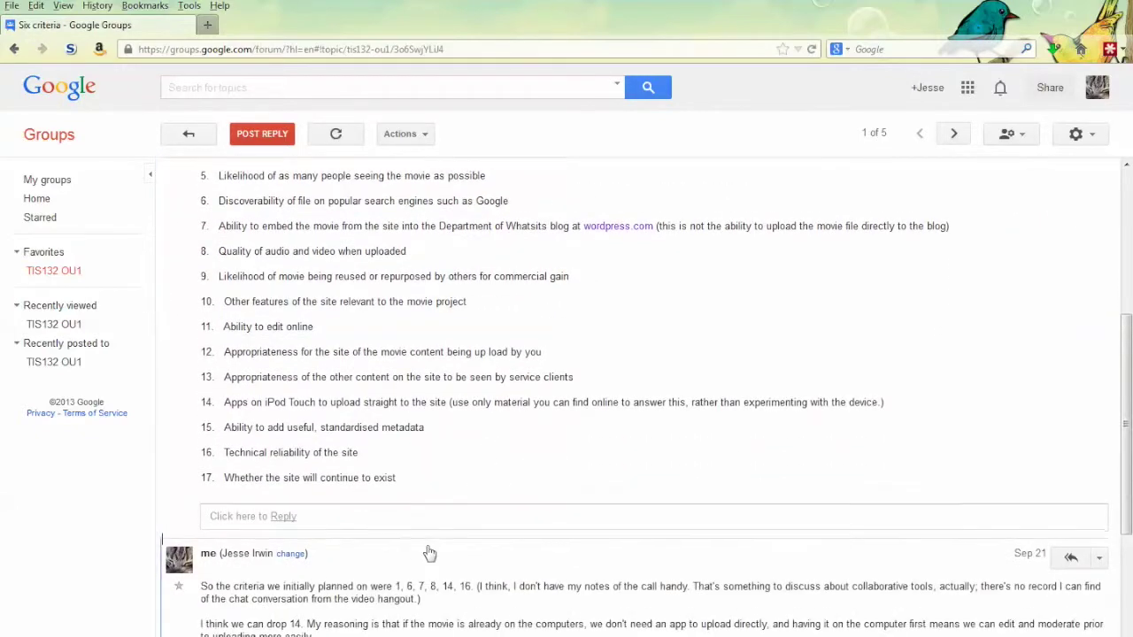
scroll(427, 531, up, 8)
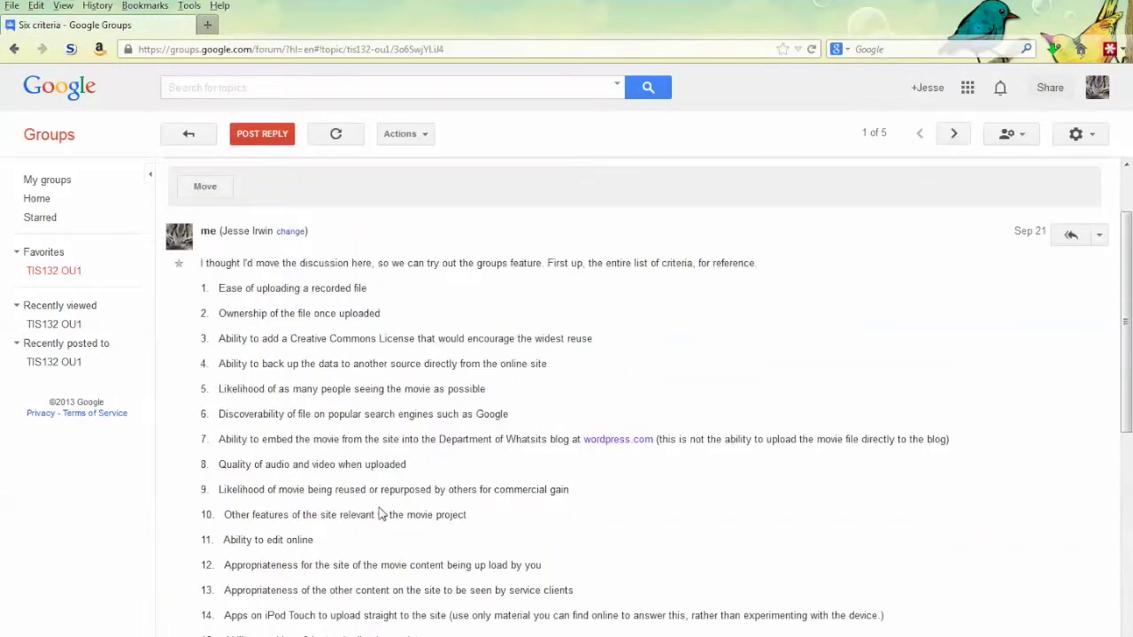
click(196, 133)
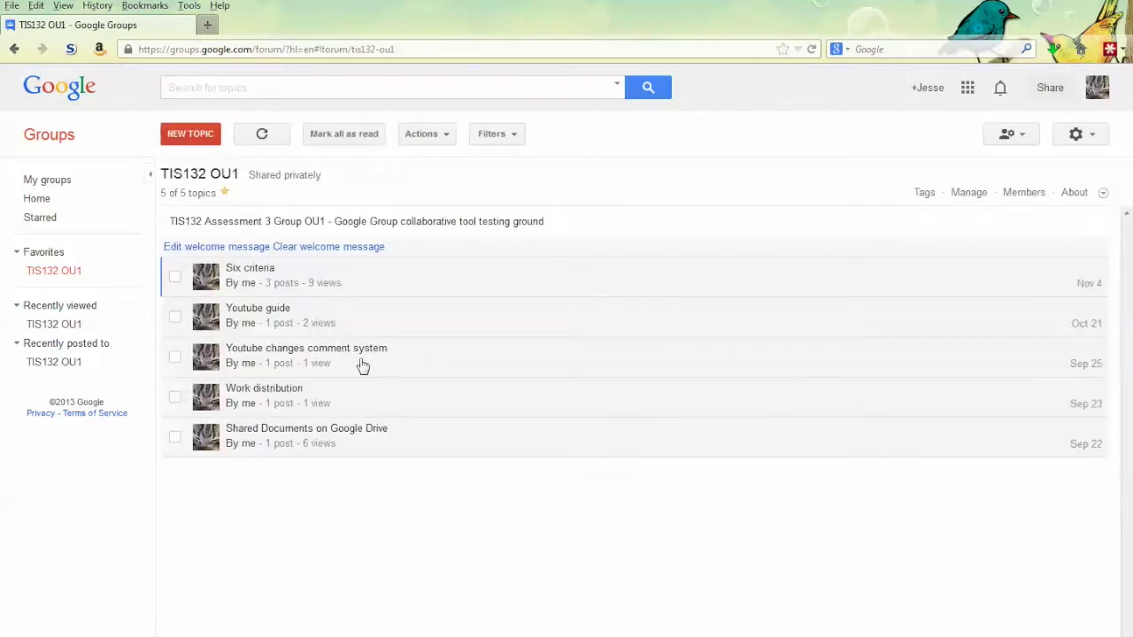
click(346, 324)
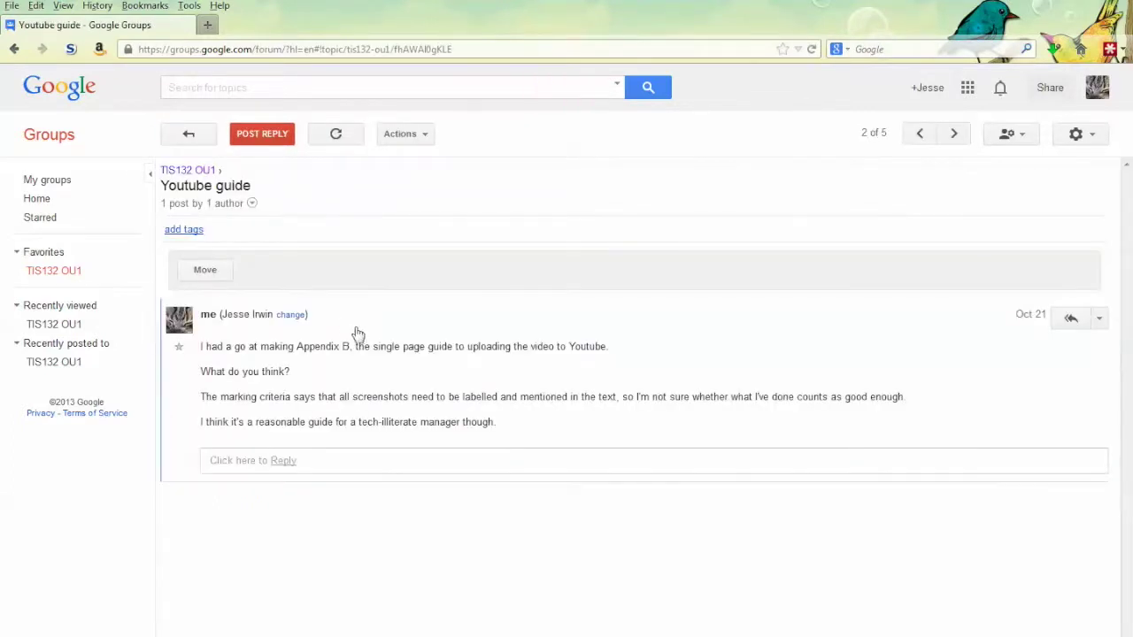
click(201, 134)
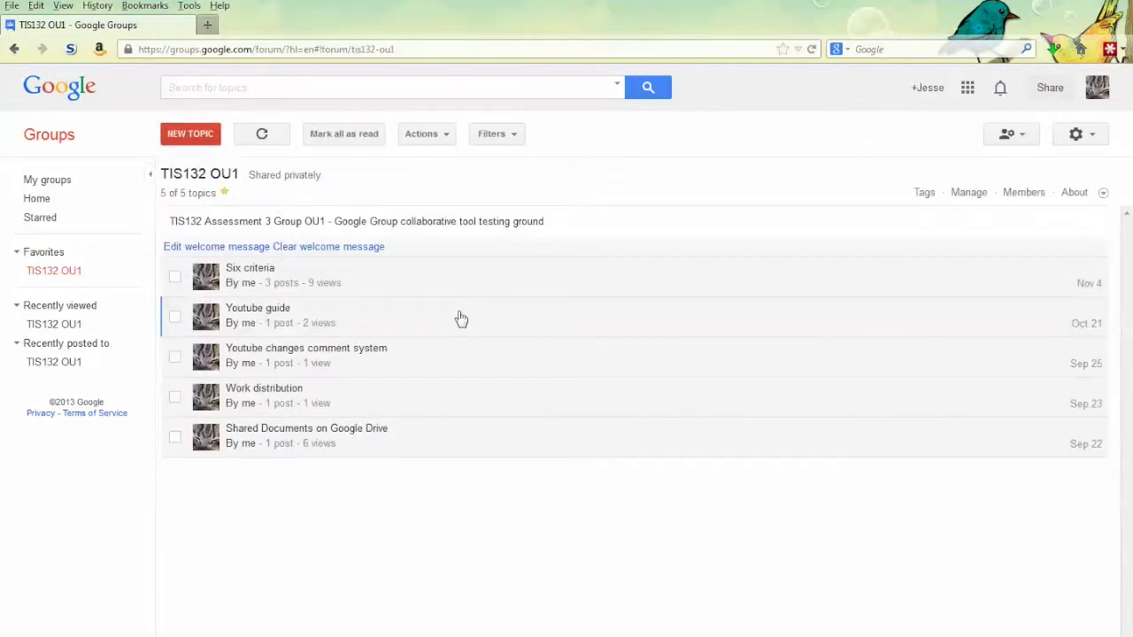
Reach Google's Products page through the apps launcher's 'Even more from Google' link
click(968, 88)
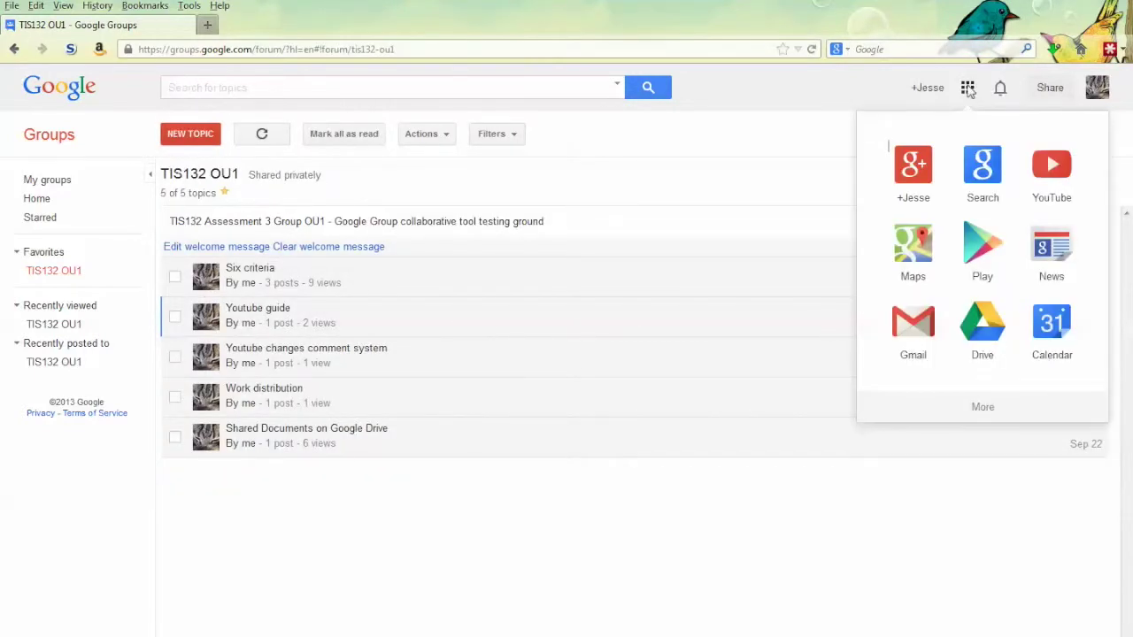
click(973, 411)
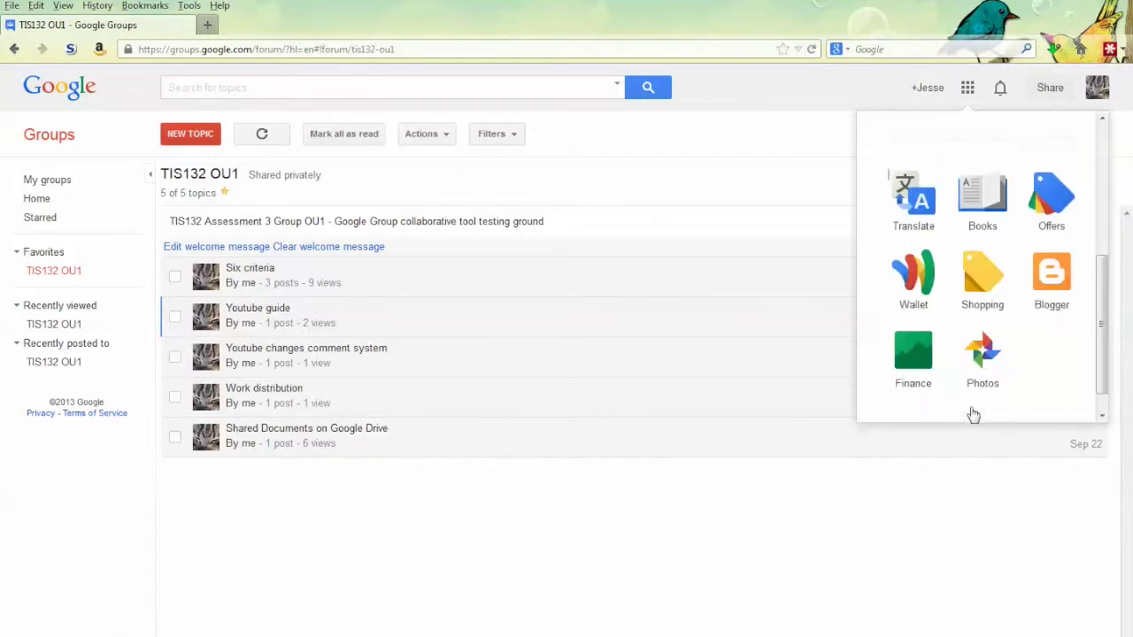
click(977, 407)
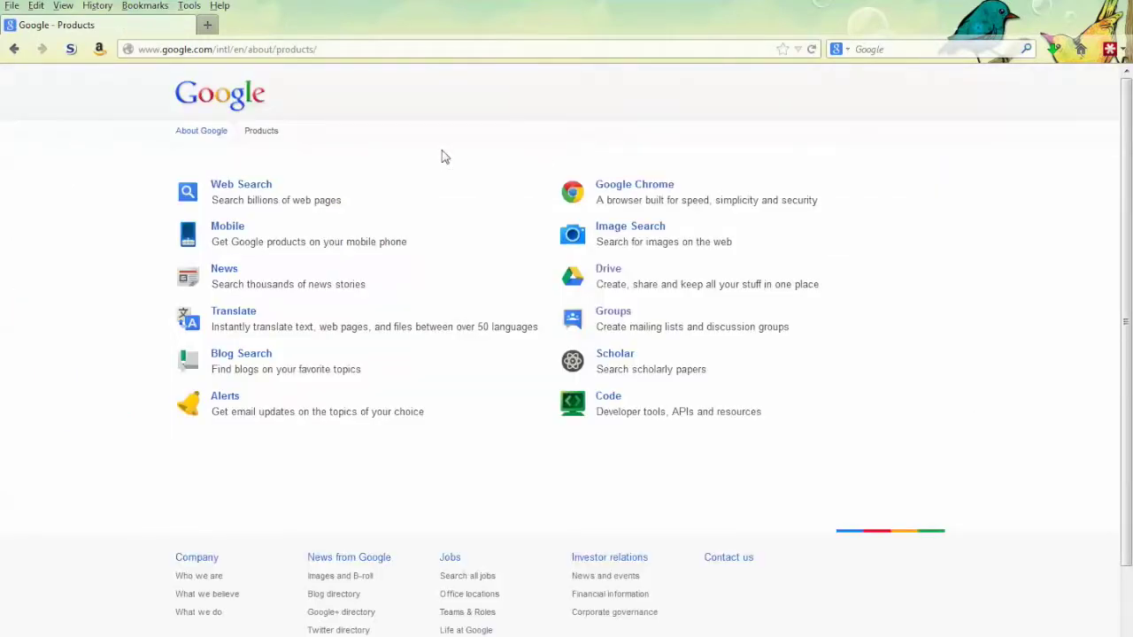
Follow the Groups link on Google's Products page back to Google Groups home
click(618, 317)
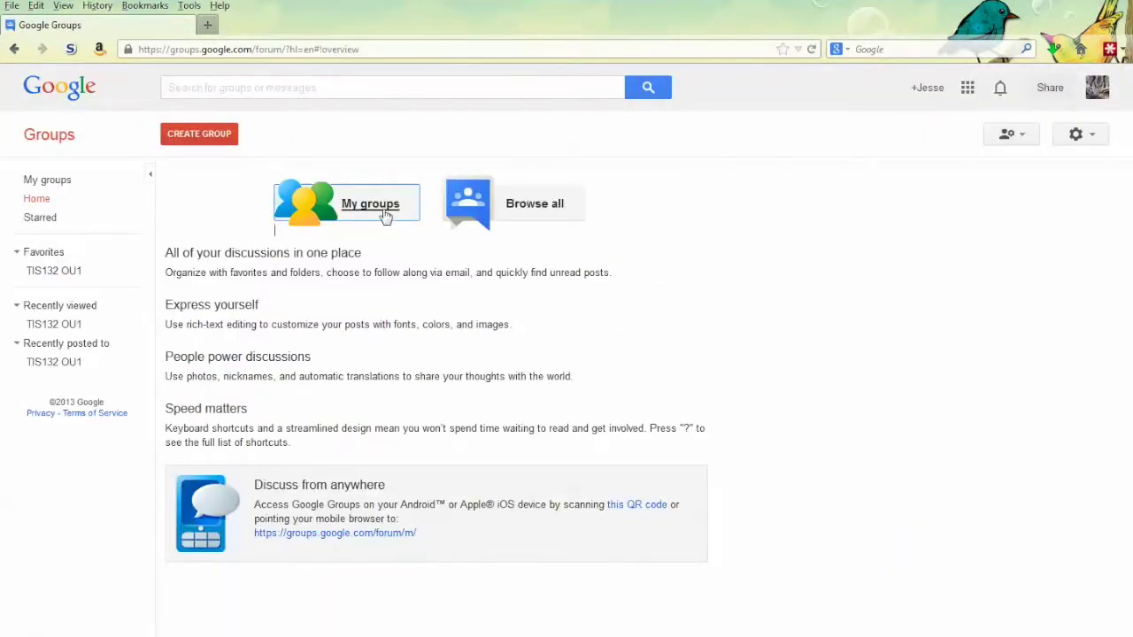
Open the TIS132 OU1 group, owned by me, from the My groups list
click(384, 215)
click(246, 219)
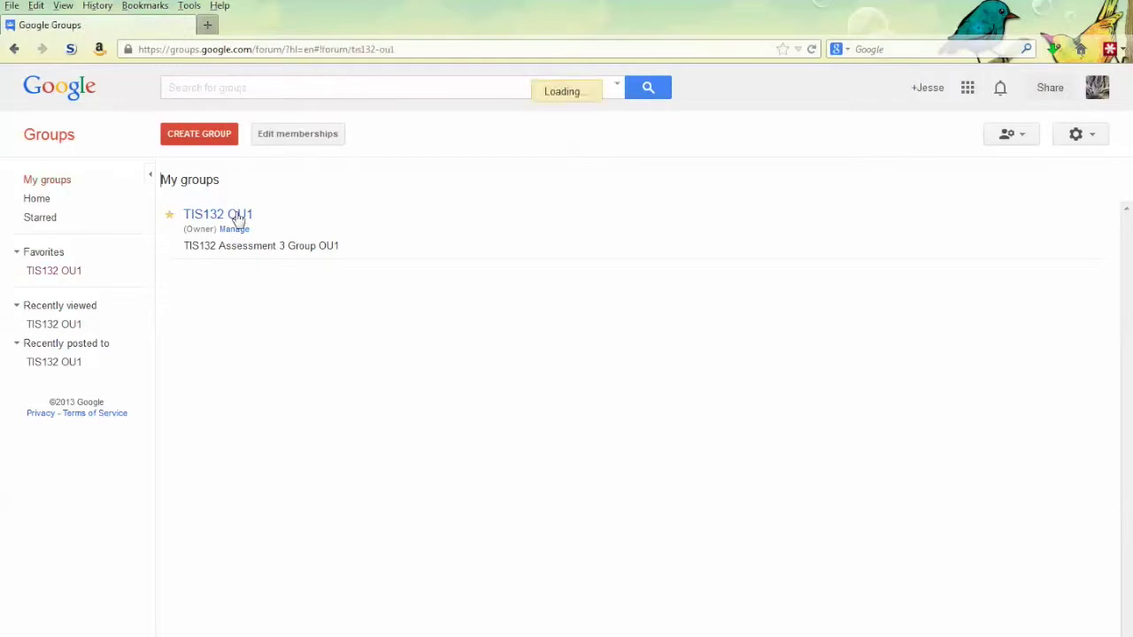